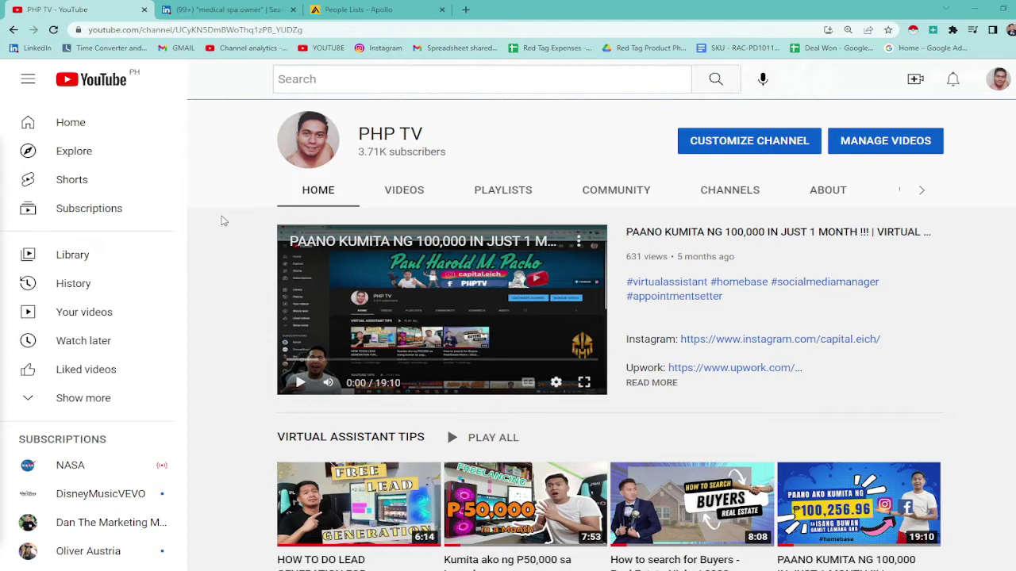
Return to the Apollo tab and open its People search page.
{"action": "left_click", "coordinate": [364, 9]}
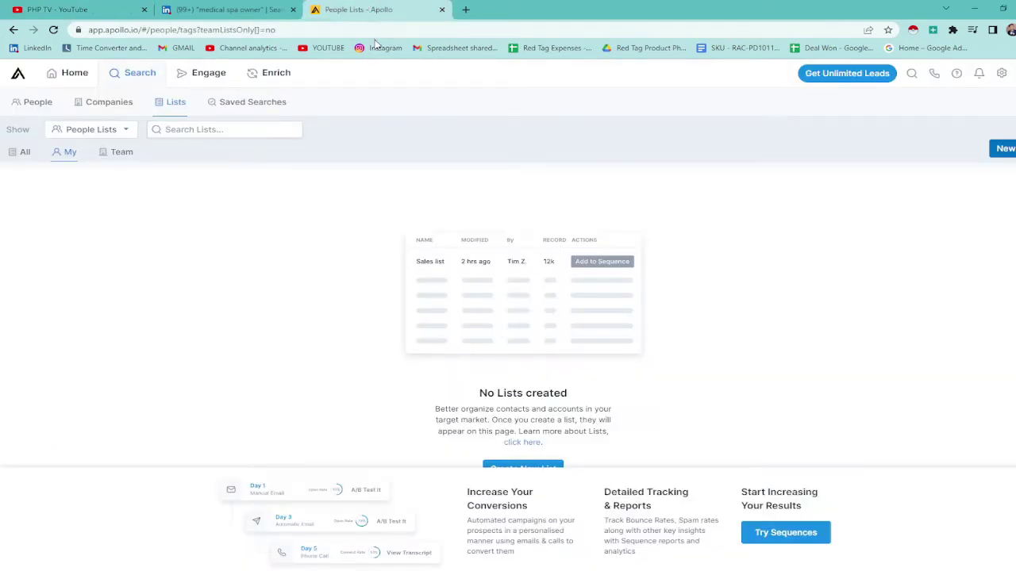
{"action": "left_click", "coordinate": [103, 9]}
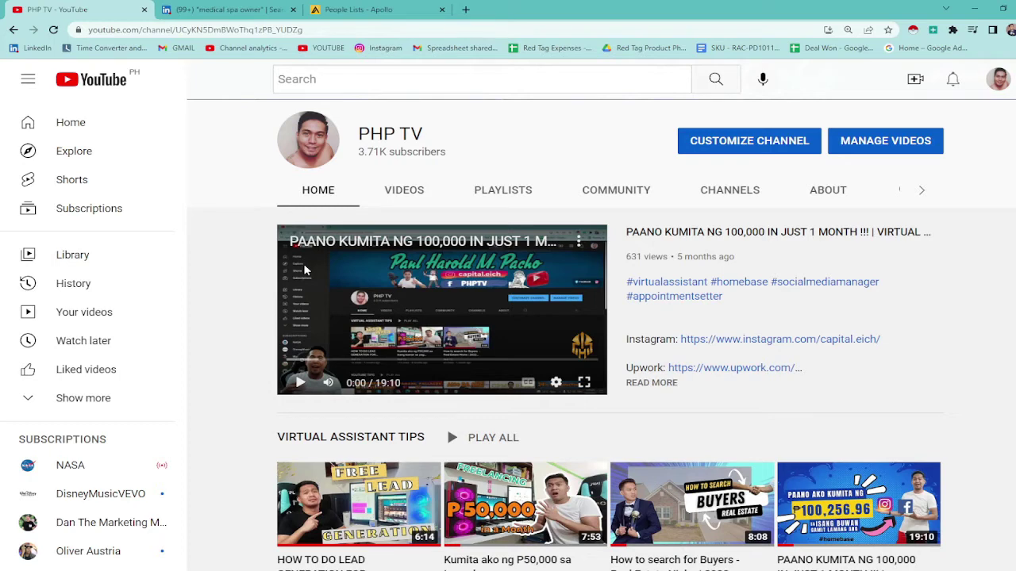
{"action": "left_click", "coordinate": [357, 10]}
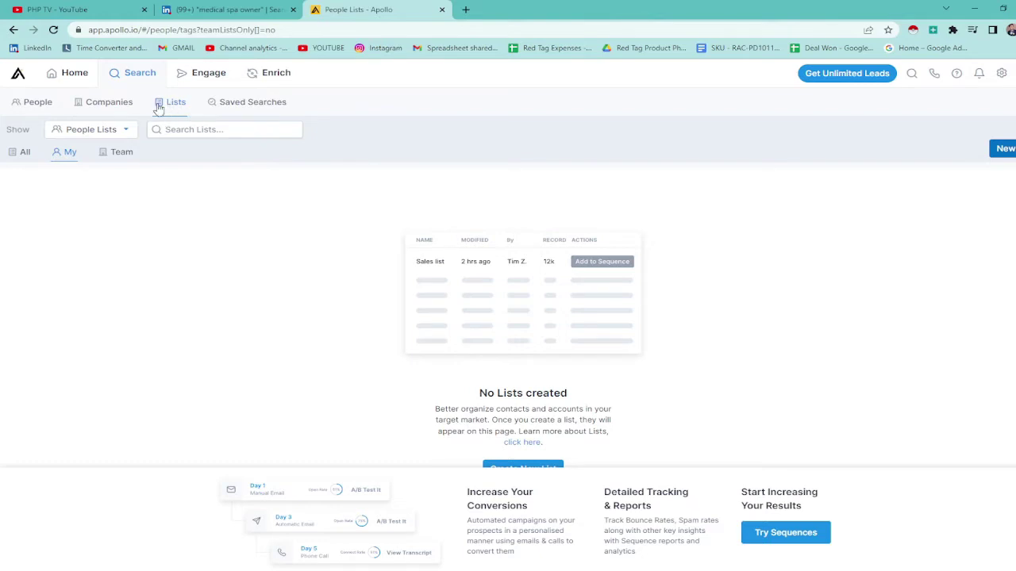
{"action": "left_click", "coordinate": [38, 105]}
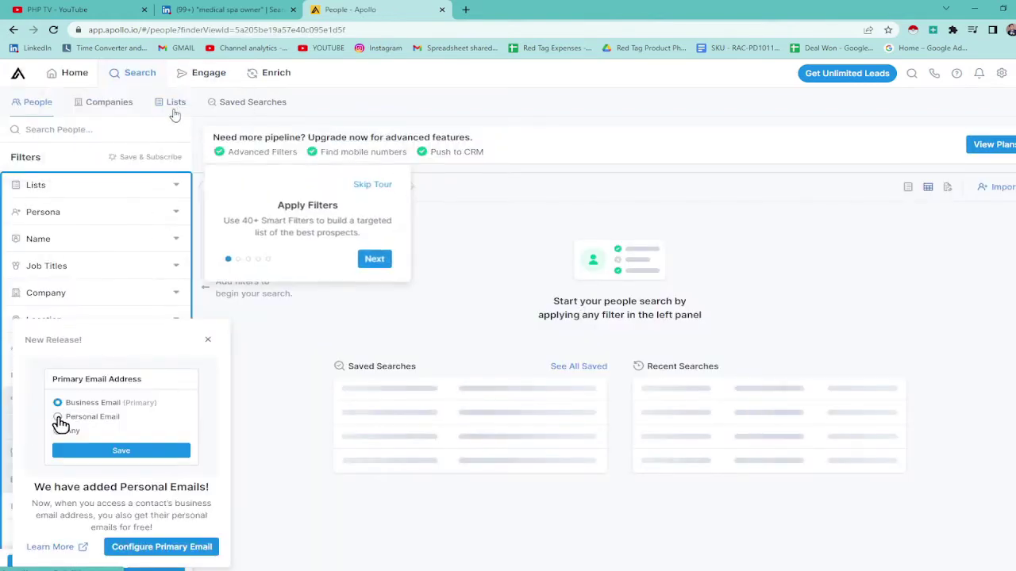
Create and save a new Apollo people list named 'medical spa owners'.
{"action": "left_click", "coordinate": [177, 104]}
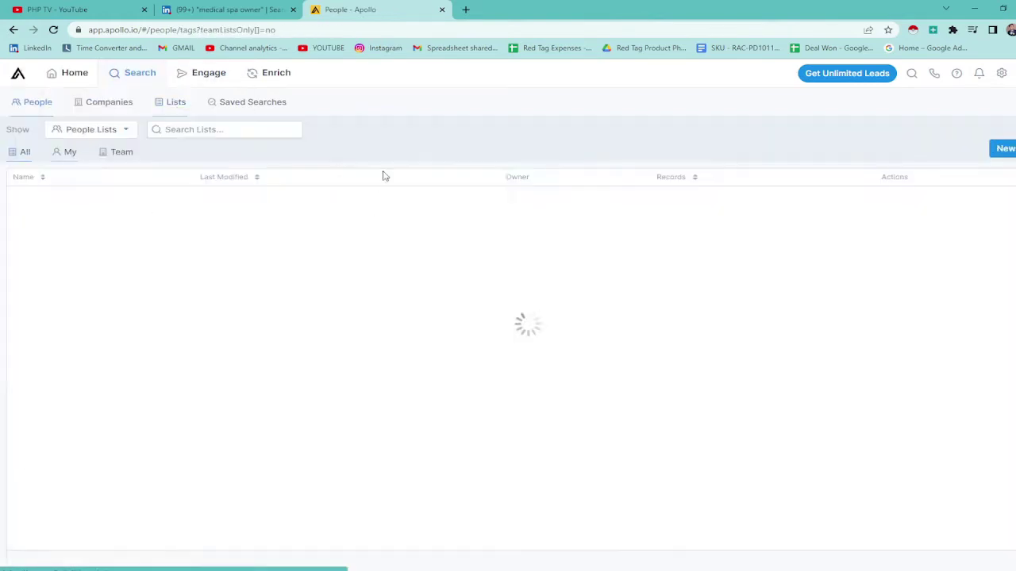
{"action": "left_click", "coordinate": [998, 148]}
{"action": "left_click", "coordinate": [505, 141]}
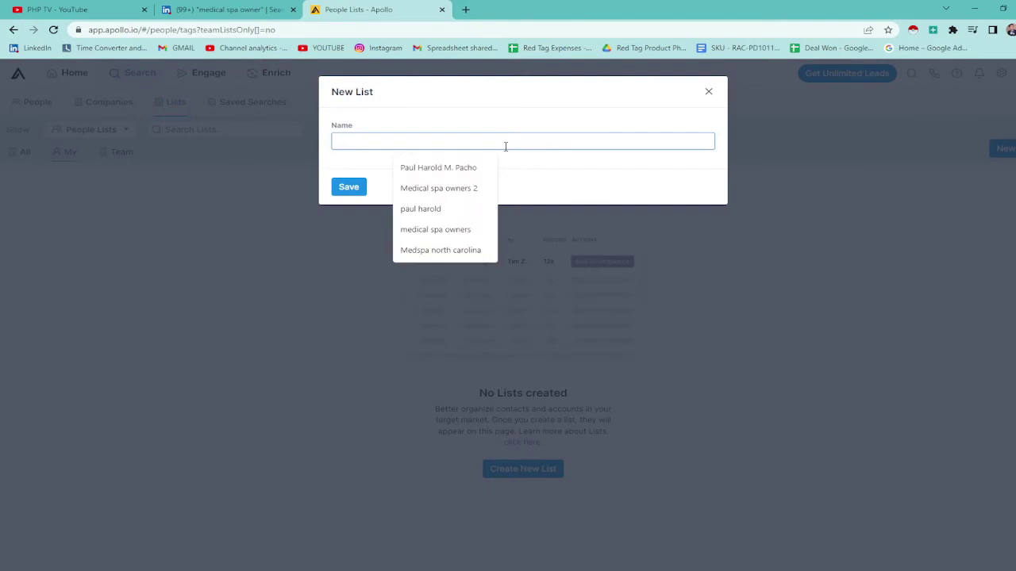
{"action": "left_click", "coordinate": [435, 229]}
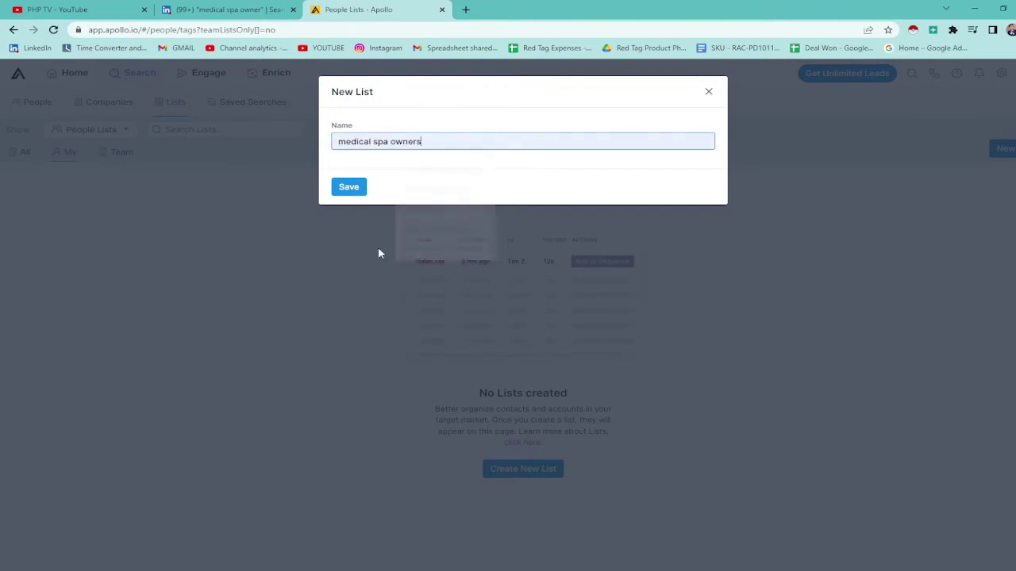
{"action": "left_click", "coordinate": [350, 187]}
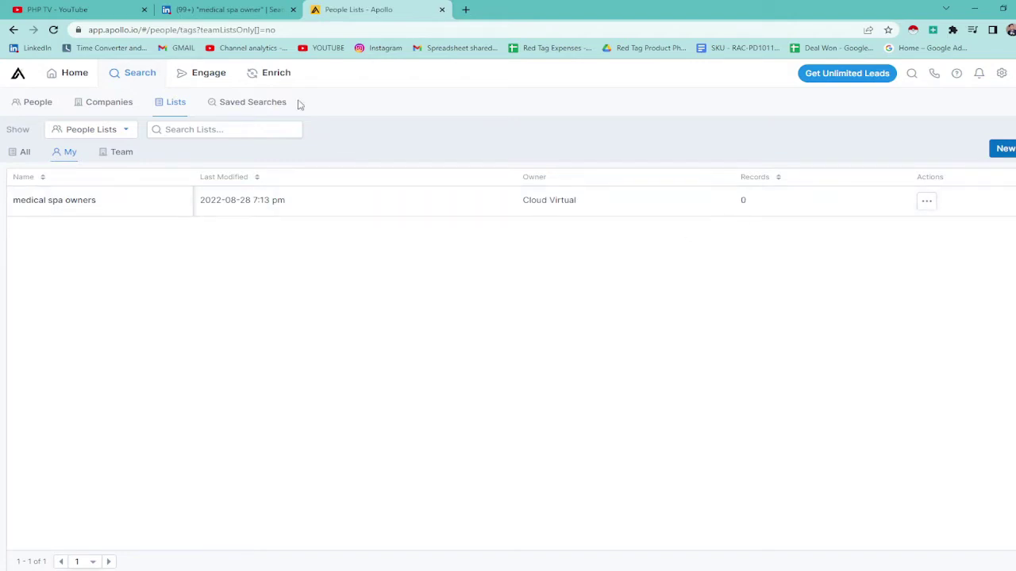
Clear LinkedIn's old query, go to the home feed, and enter 'medical spa owner' as a search.
{"action": "mouse_move", "coordinate": [276, 72]}
{"action": "left_click", "coordinate": [235, 8]}
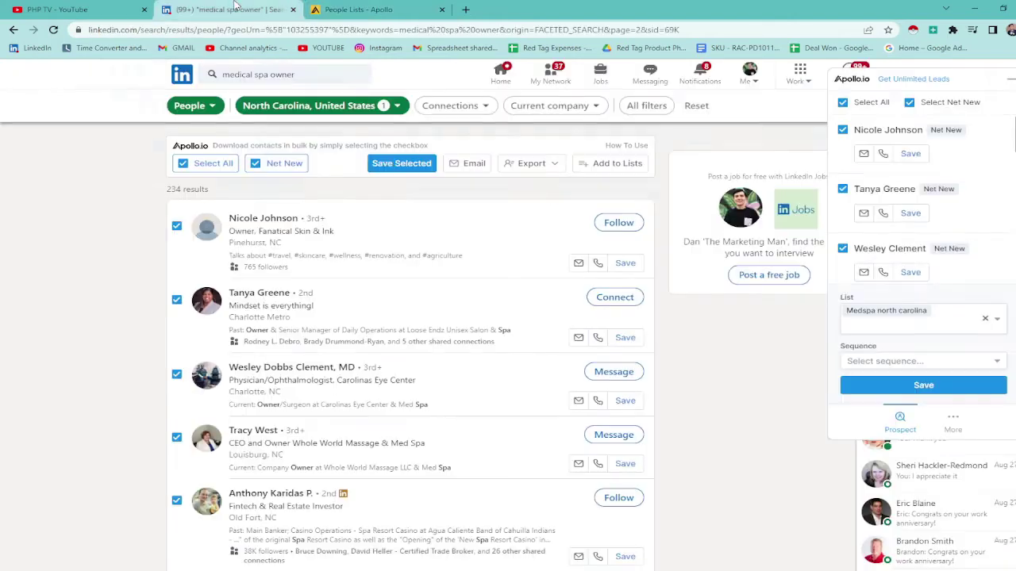
{"action": "left_click", "coordinate": [261, 75]}
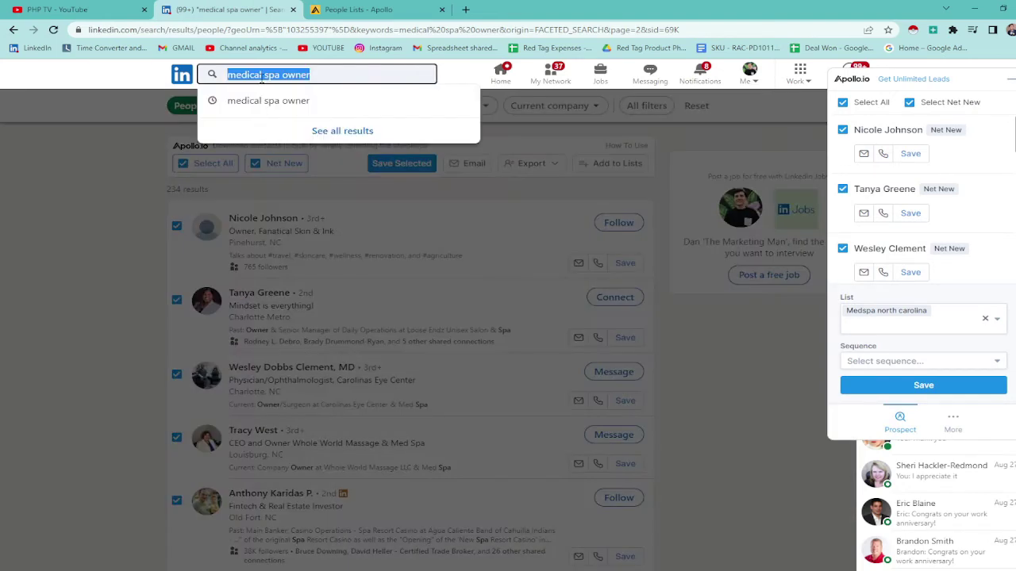
{"action": "key", "text": "BackSpace"}
{"action": "left_click", "coordinate": [131, 132]}
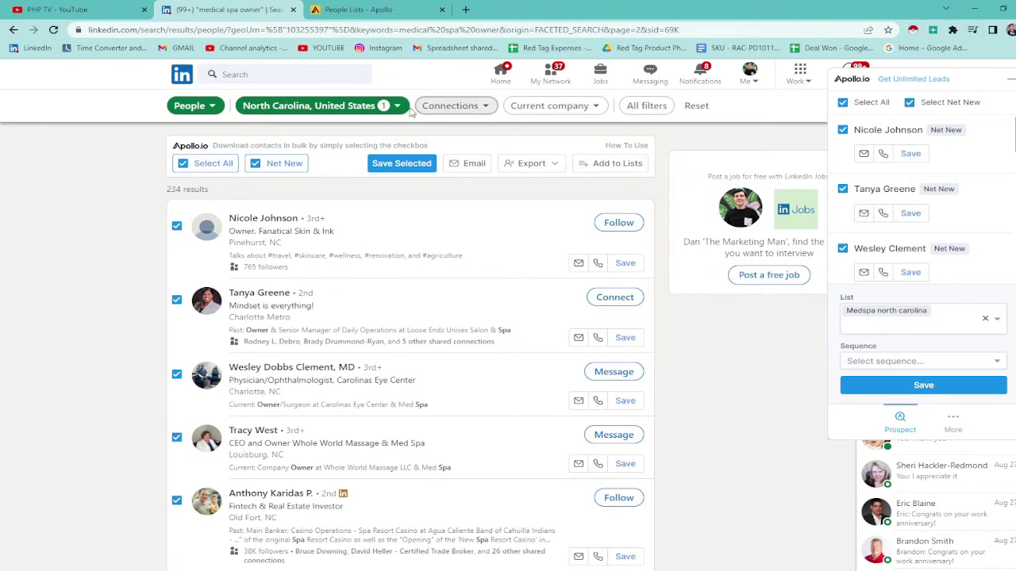
{"action": "left_click", "coordinate": [182, 76]}
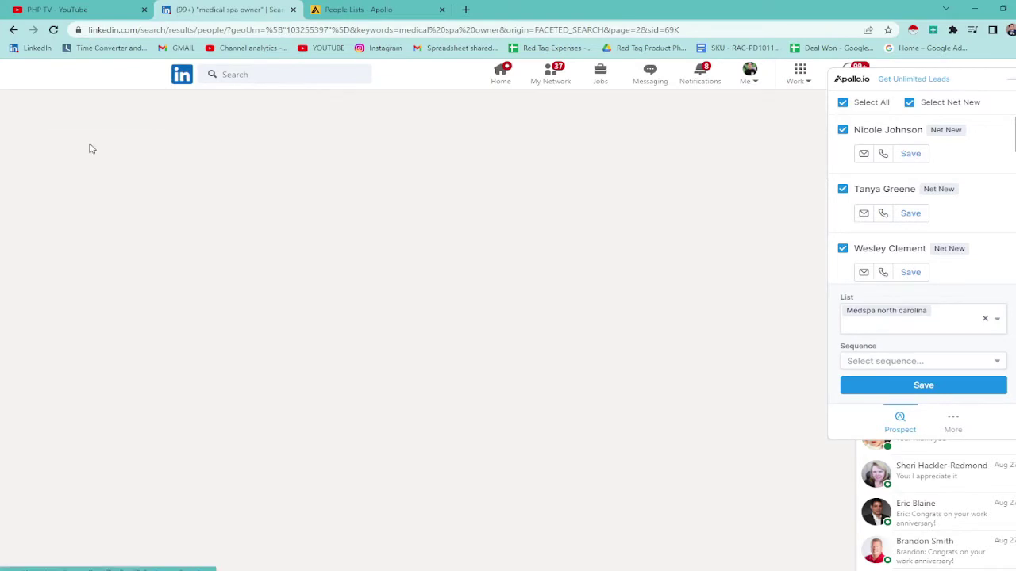
{"action": "left_click", "coordinate": [272, 81]}
{"action": "type", "text": "me"}
{"action": "type", "text": "d"}
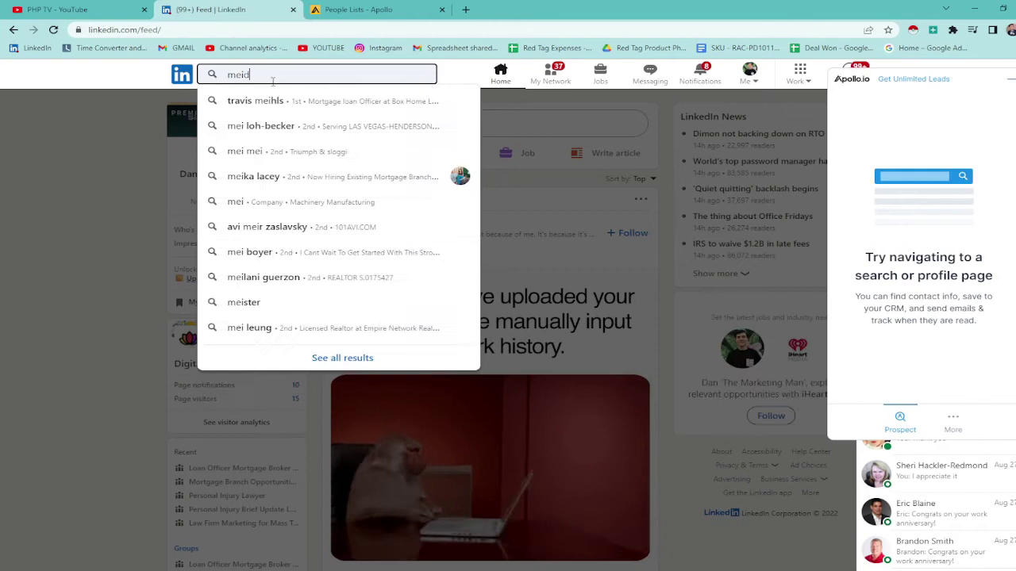
{"action": "type", "text": "ical spa owner"}
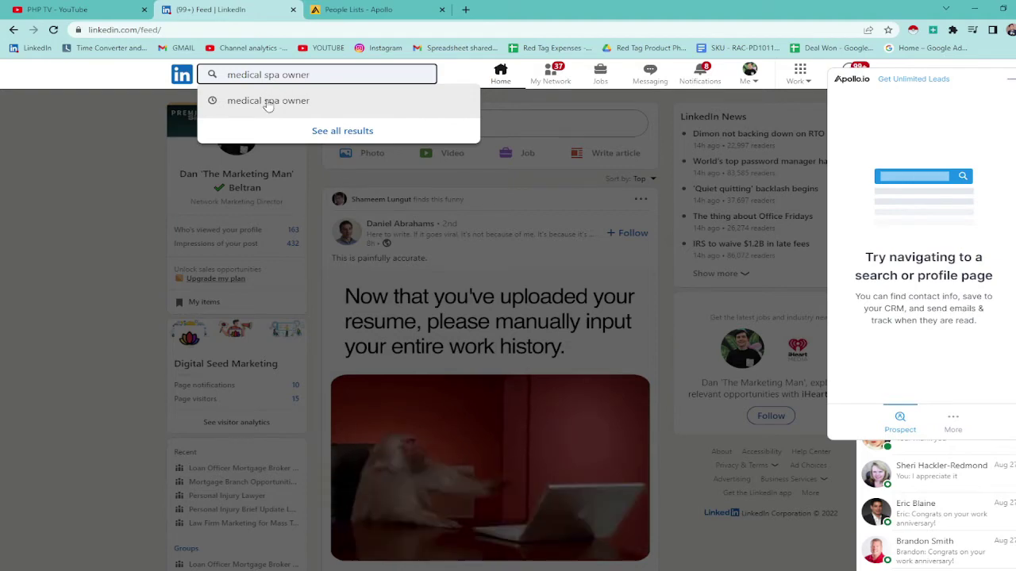
Run the 'medical spa owner' search as People, filtered to North Carolina, United States.
{"action": "left_click", "coordinate": [270, 104]}
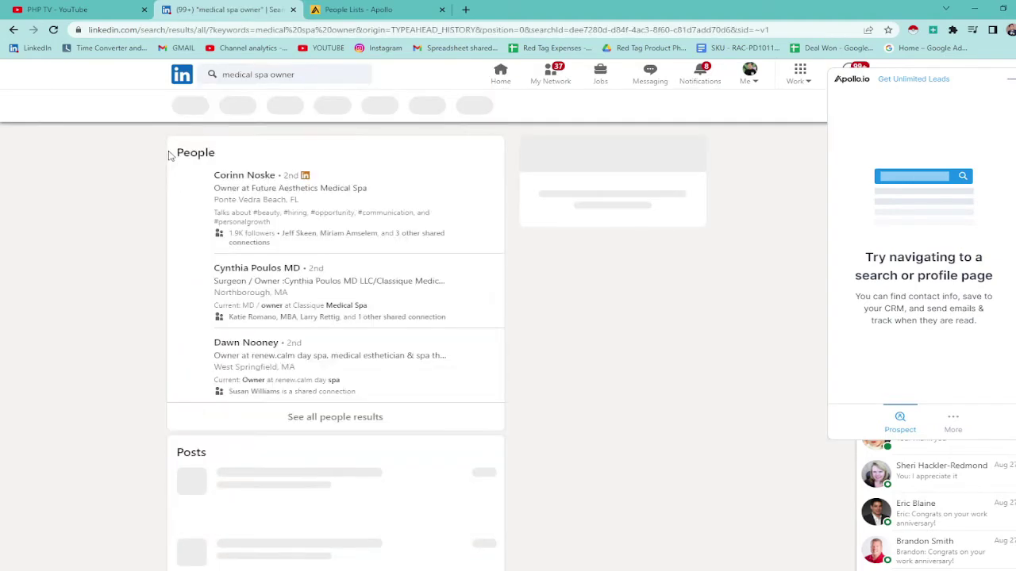
{"action": "left_click", "coordinate": [189, 106]}
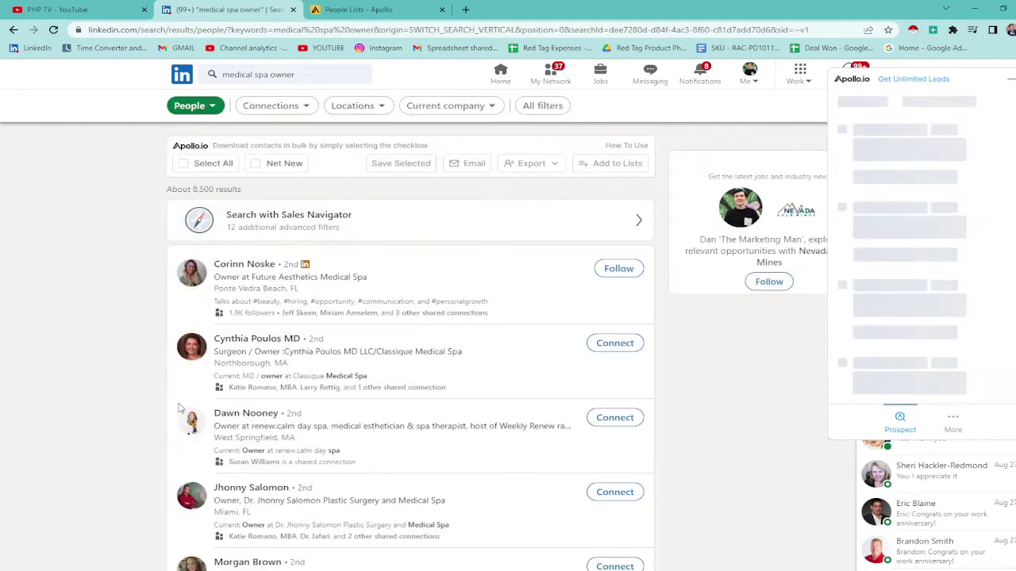
{"action": "left_click", "coordinate": [387, 107]}
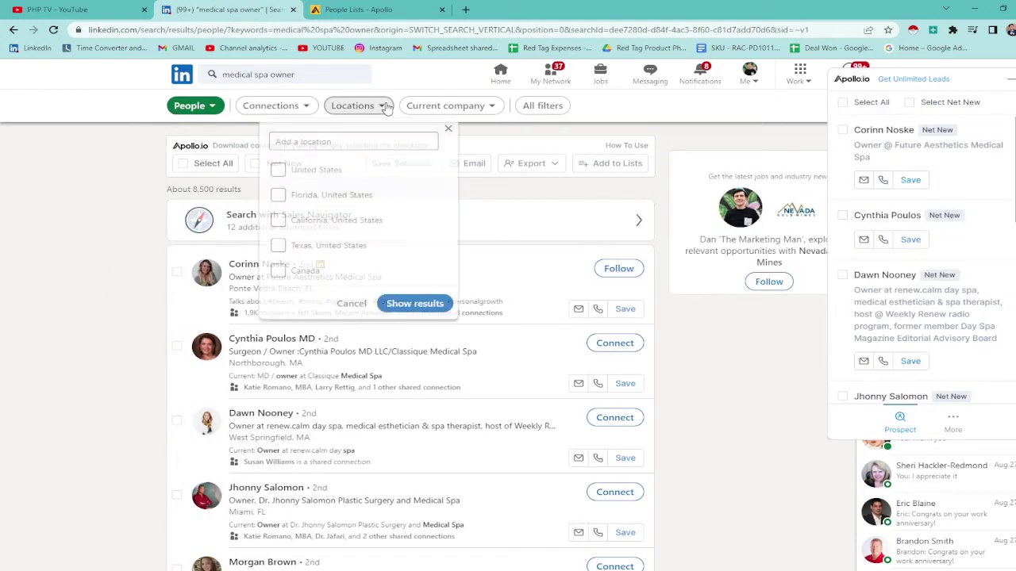
{"action": "left_click", "coordinate": [334, 143]}
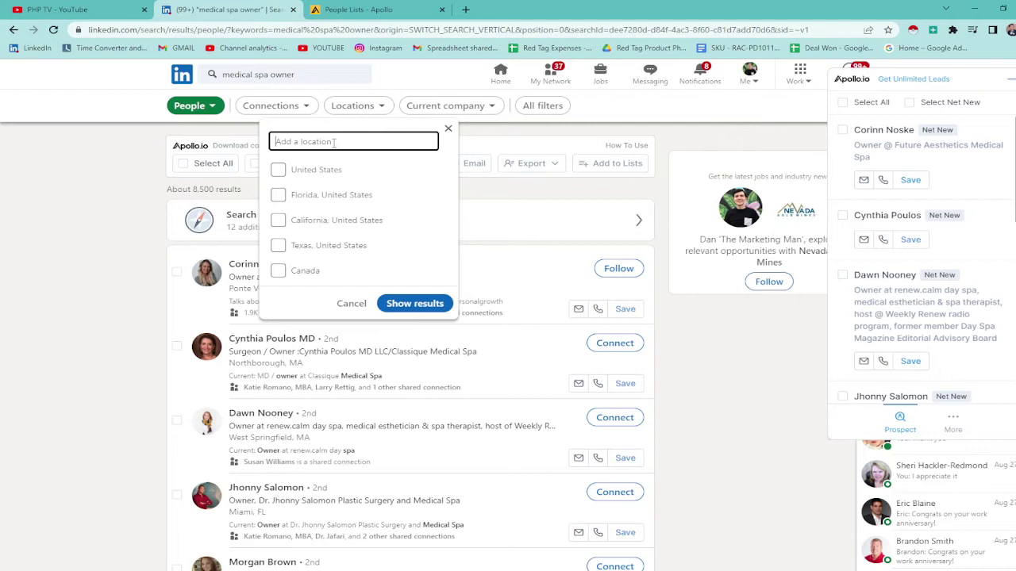
{"action": "type", "text": "north"}
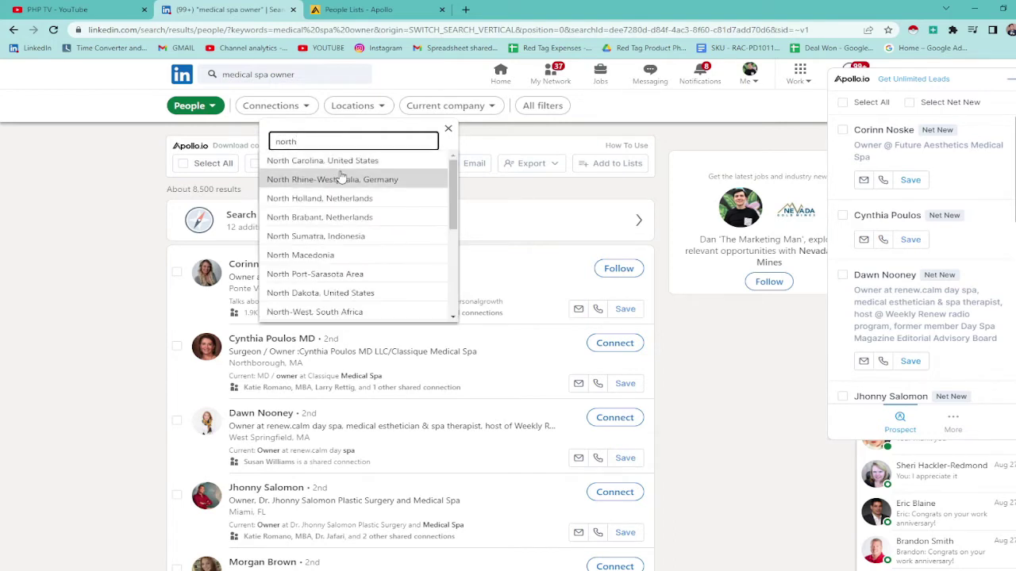
{"action": "left_click", "coordinate": [341, 163]}
{"action": "left_click", "coordinate": [421, 328]}
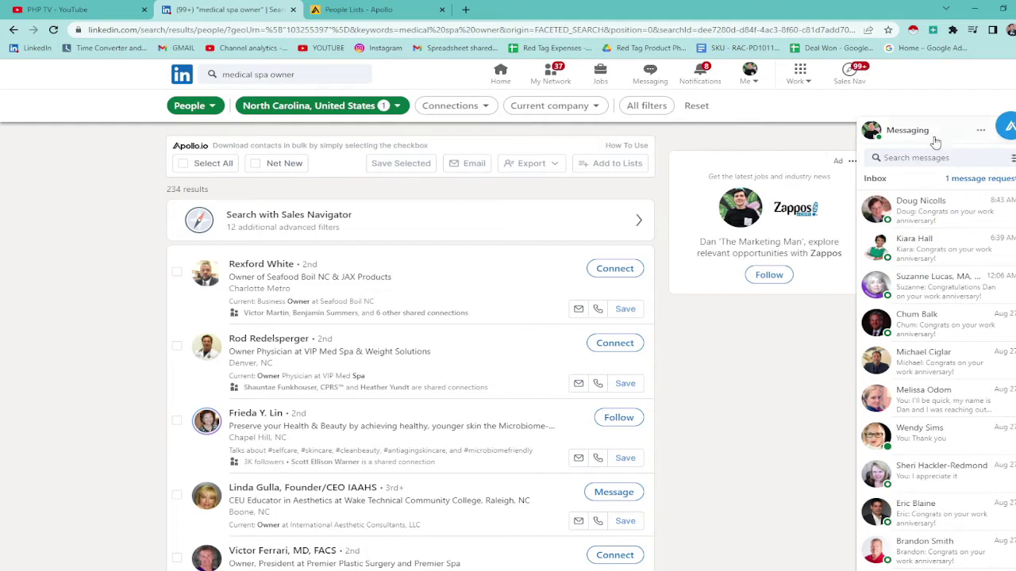
{"action": "left_click_drag", "start_coordinate": [160, 127], "coordinate": [1009, 127]}
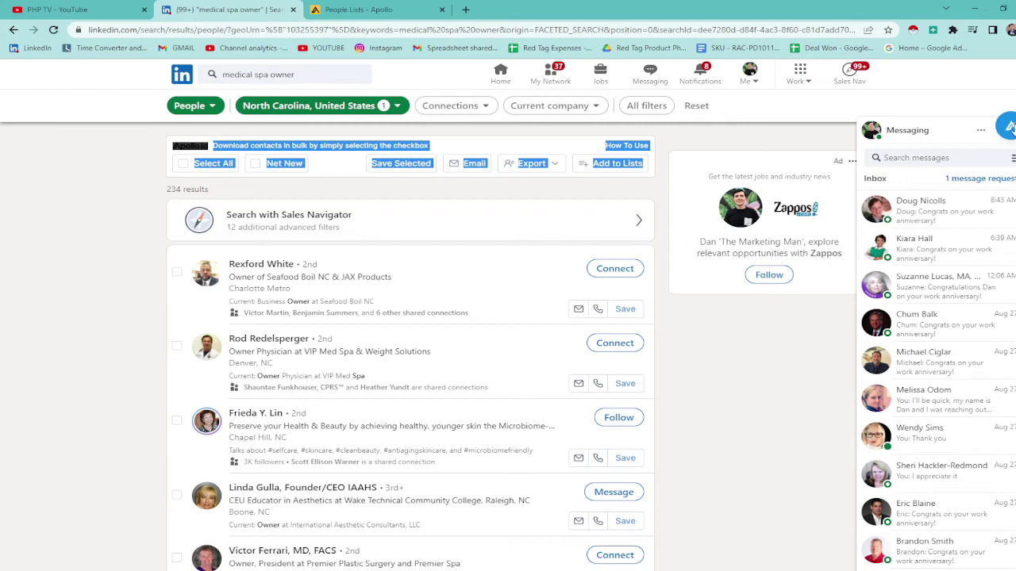
{"action": "left_click", "coordinate": [1008, 127]}
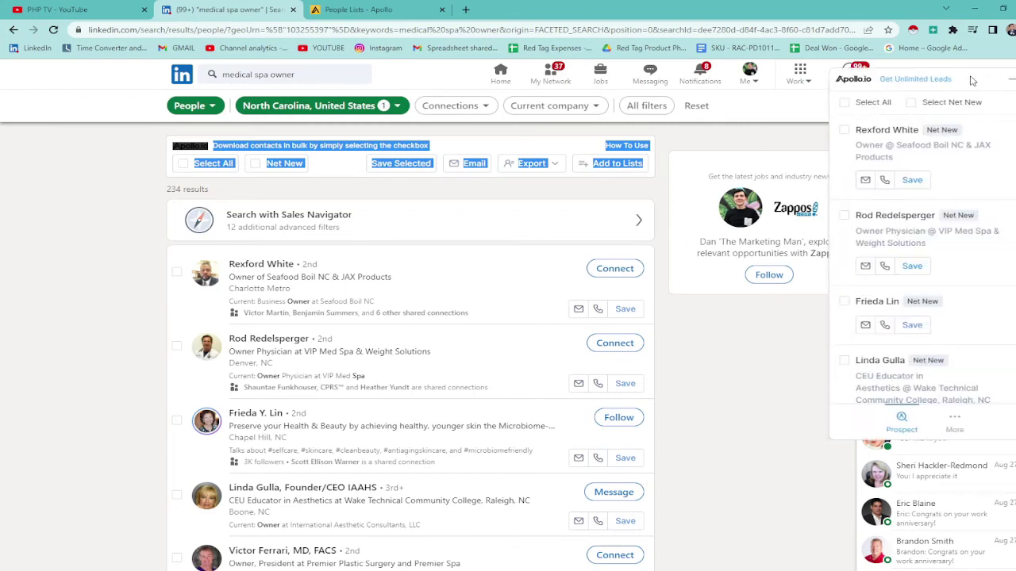
{"action": "scroll", "coordinate": [197, 251], "scroll_direction": "down", "scroll_amount": 3}
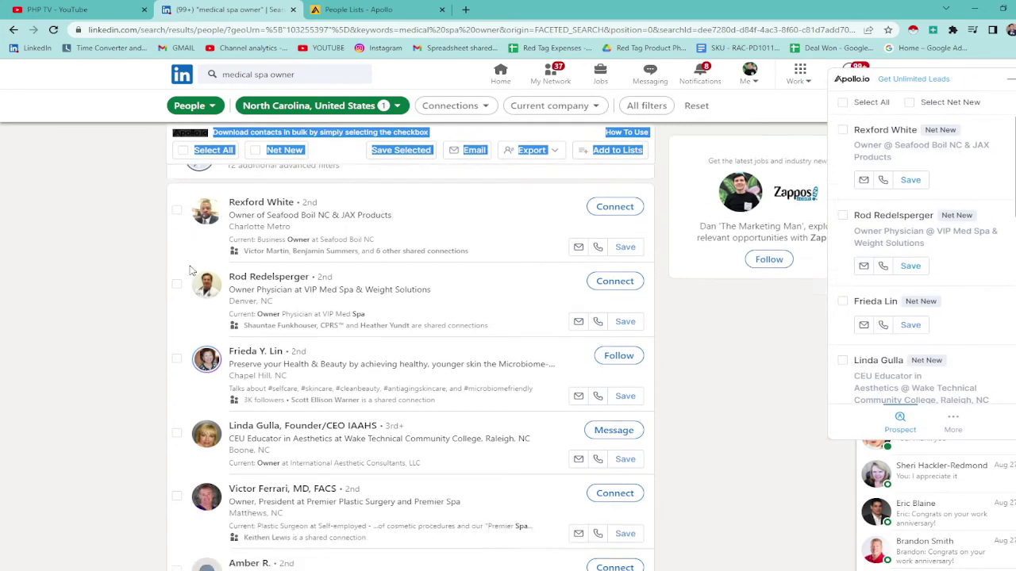
{"action": "scroll", "coordinate": [228, 225], "scroll_direction": "down", "scroll_amount": 10}
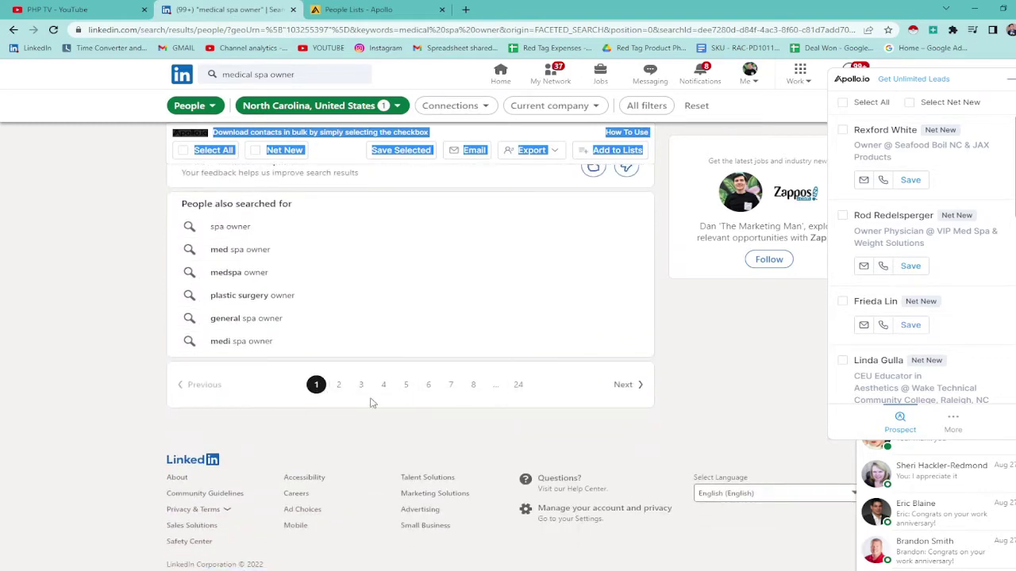
{"action": "scroll", "coordinate": [319, 399], "scroll_direction": "up", "scroll_amount": 15}
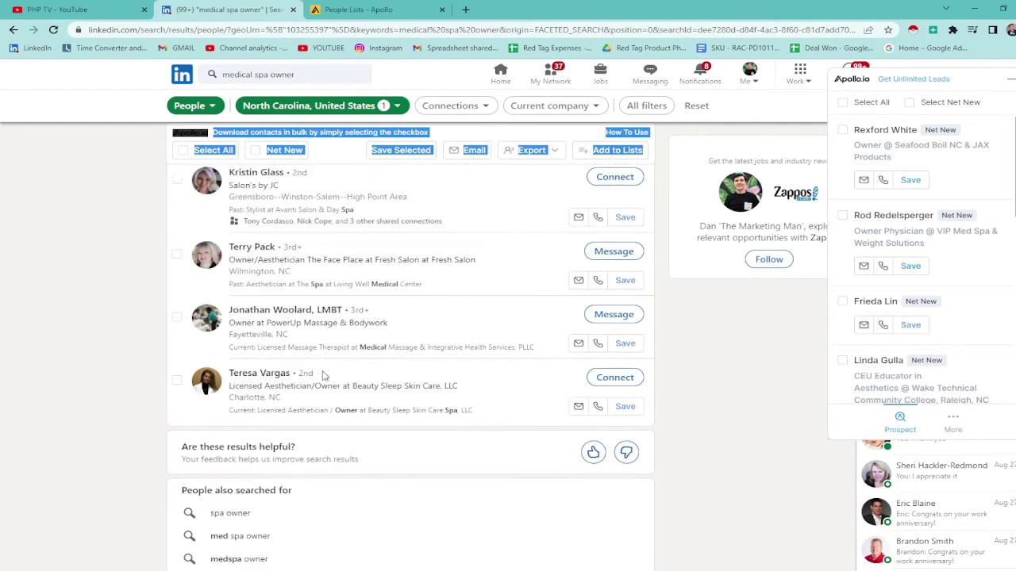
{"action": "left_click", "coordinate": [112, 325]}
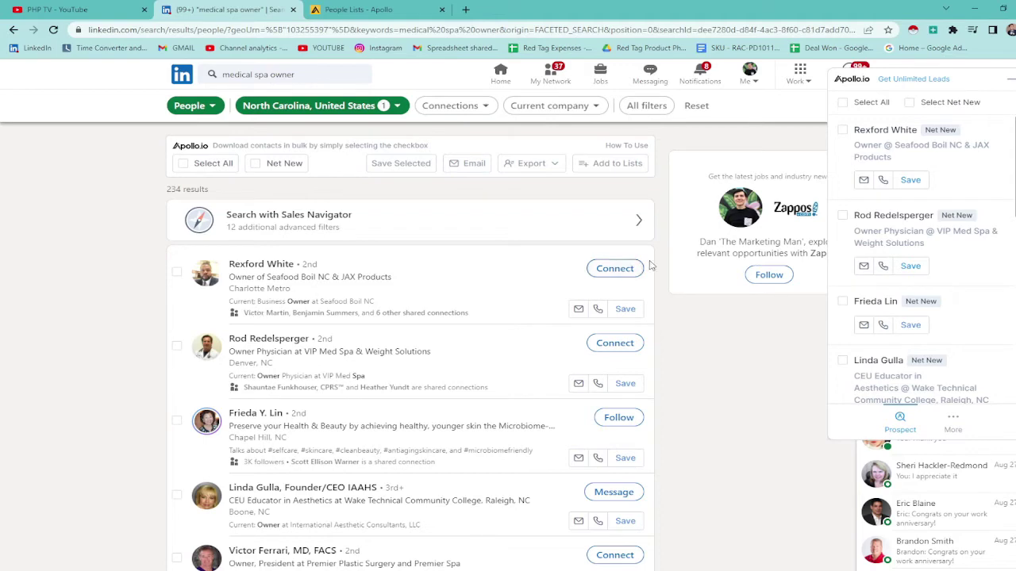
Save all page-1 LinkedIn contacts to the 'Medspa north carolina' list via Apollo's sidebar.
{"action": "left_click", "coordinate": [399, 11]}
{"action": "left_click", "coordinate": [230, 9]}
{"action": "left_click", "coordinate": [859, 108]}
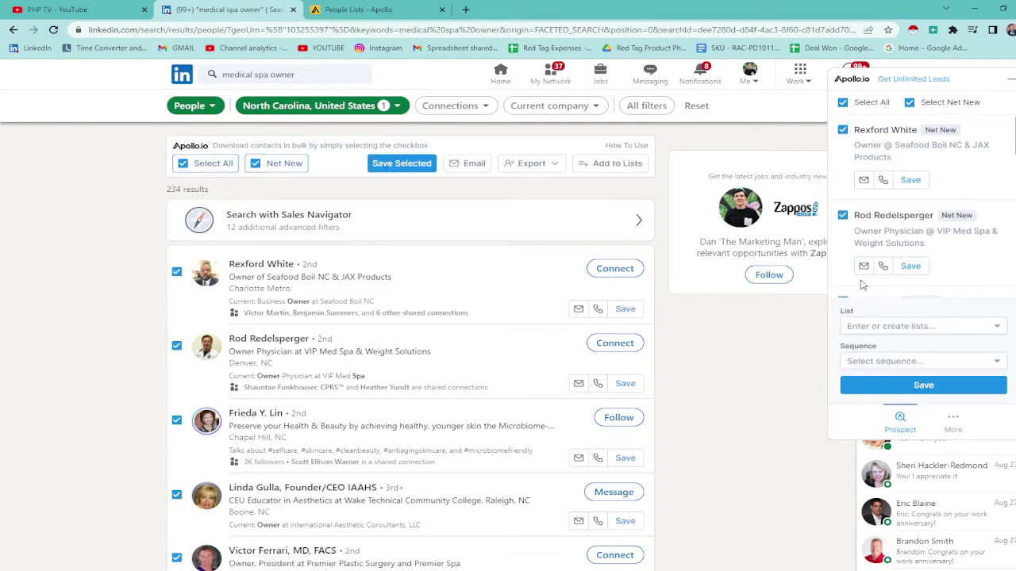
{"action": "scroll", "coordinate": [411, 265], "scroll_direction": "down", "scroll_amount": 5}
{"action": "scroll", "coordinate": [302, 444], "scroll_direction": "up", "scroll_amount": 4}
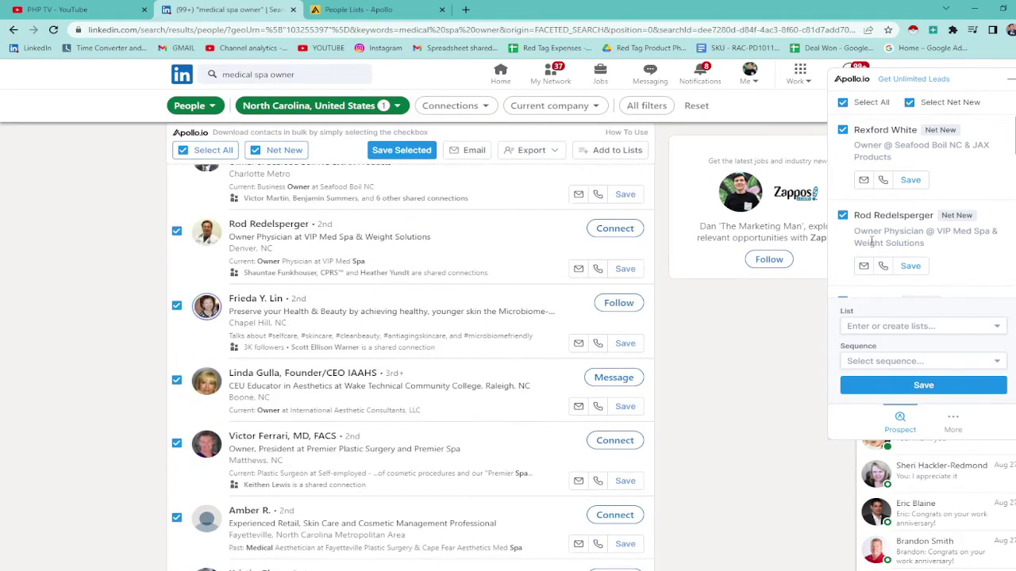
{"action": "scroll", "coordinate": [920, 300], "scroll_direction": "down", "scroll_amount": 4}
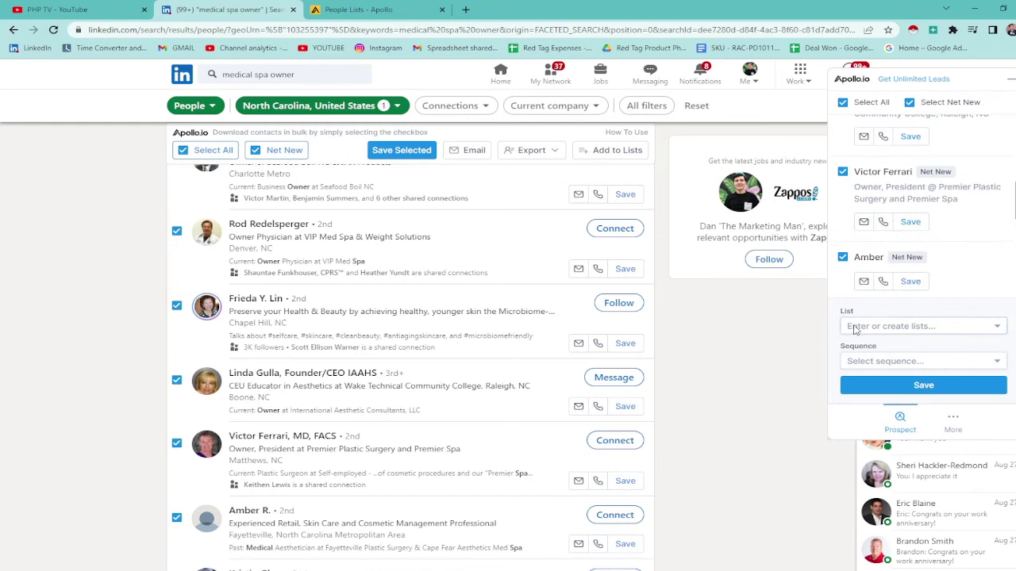
{"action": "left_click", "coordinate": [895, 329]}
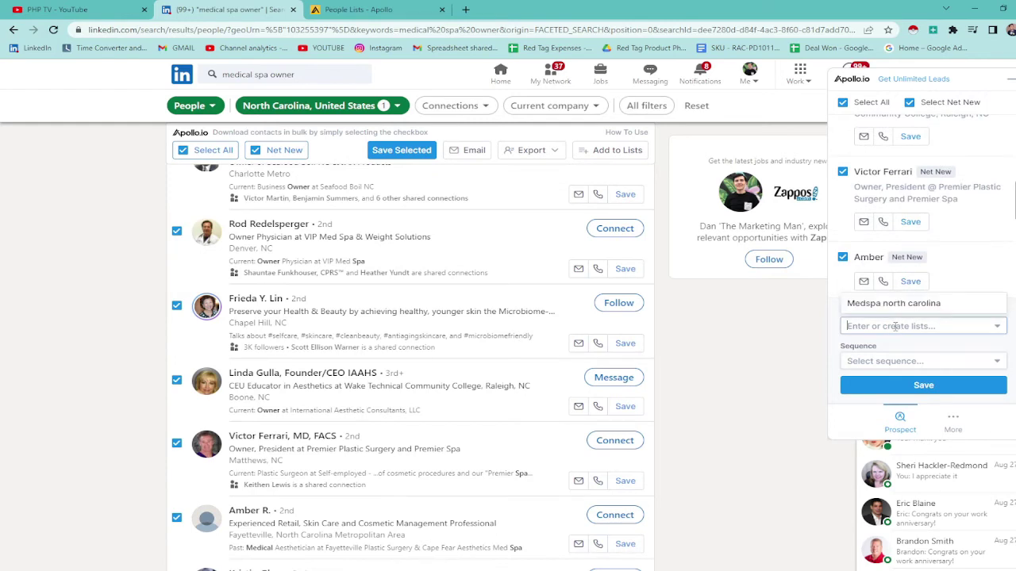
{"action": "left_click", "coordinate": [892, 312]}
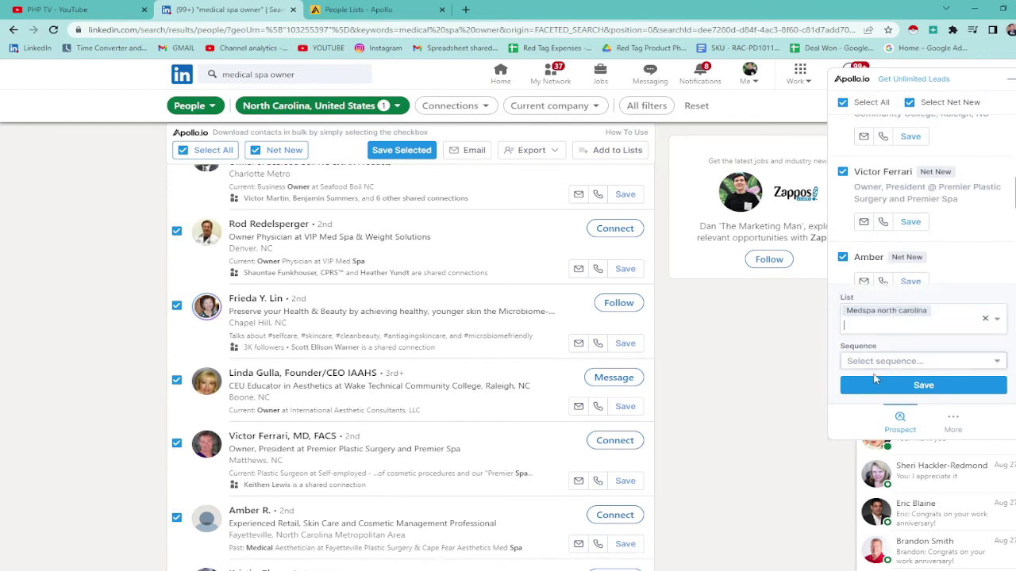
{"action": "left_click", "coordinate": [923, 385]}
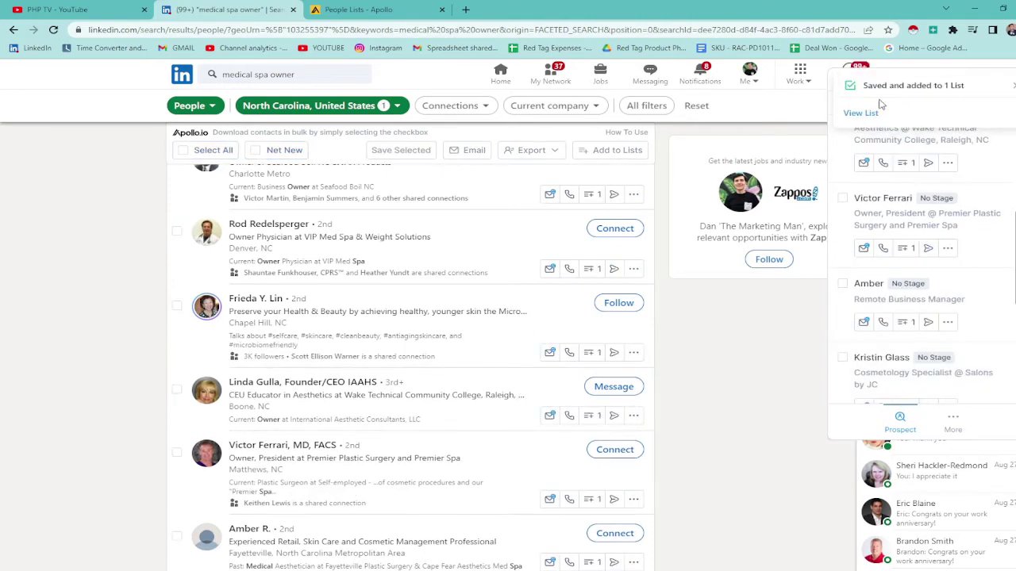
Check the Apollo People Lists page, then return to the LinkedIn results.
{"action": "left_click", "coordinate": [416, 6]}
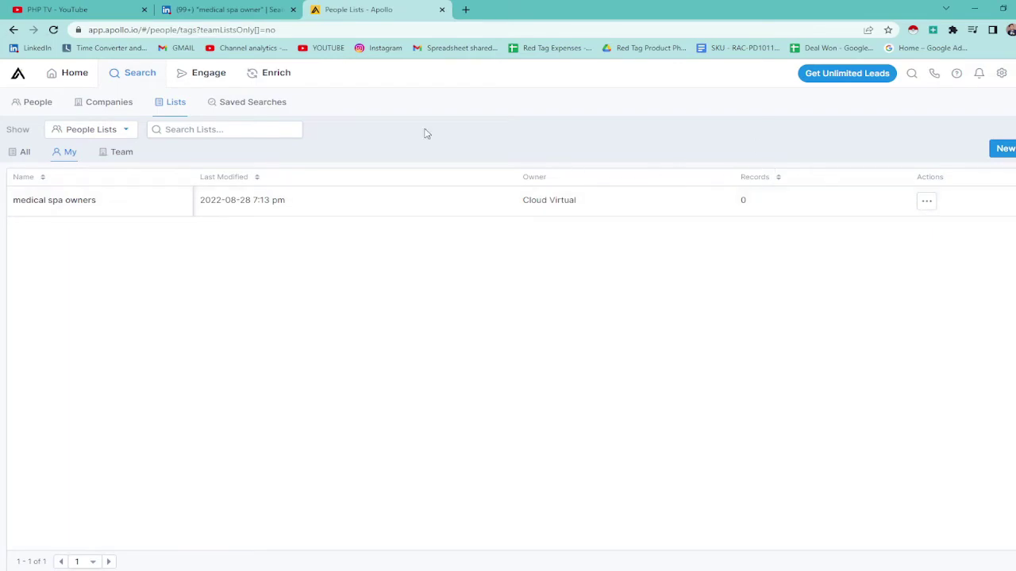
{"action": "left_click", "coordinate": [227, 9]}
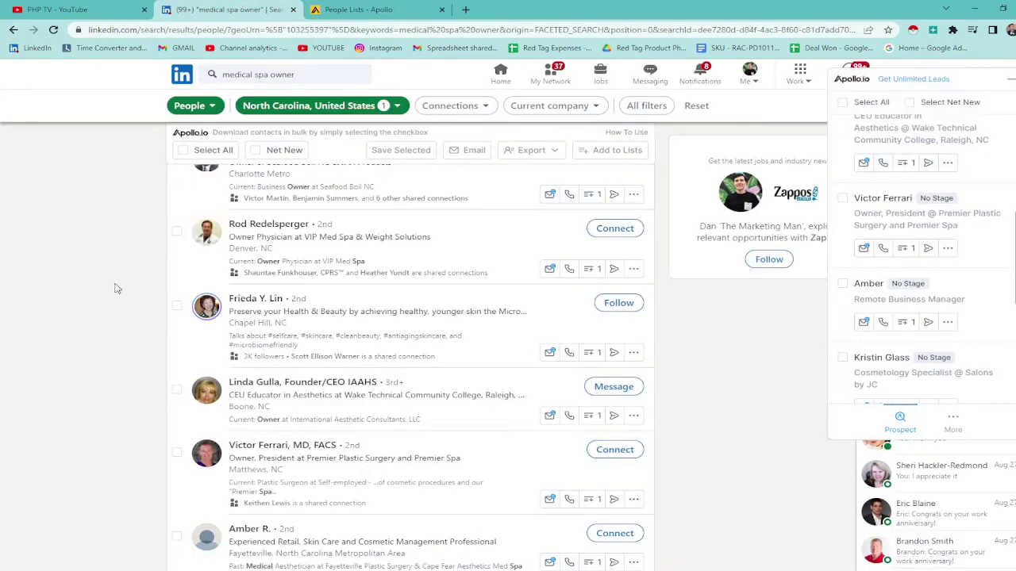
{"action": "scroll", "coordinate": [146, 283], "scroll_direction": "down", "scroll_amount": 6}
Save all contacts on results page 2 to the 'Medspa north carolina' list.
{"action": "scroll", "coordinate": [256, 389], "scroll_direction": "down", "scroll_amount": 3}
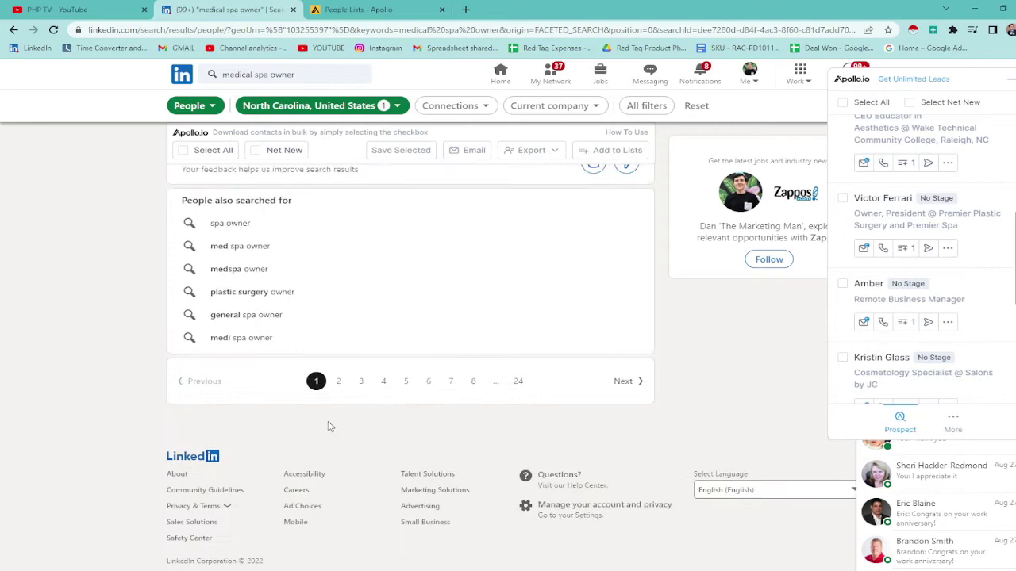
{"action": "left_click", "coordinate": [340, 382]}
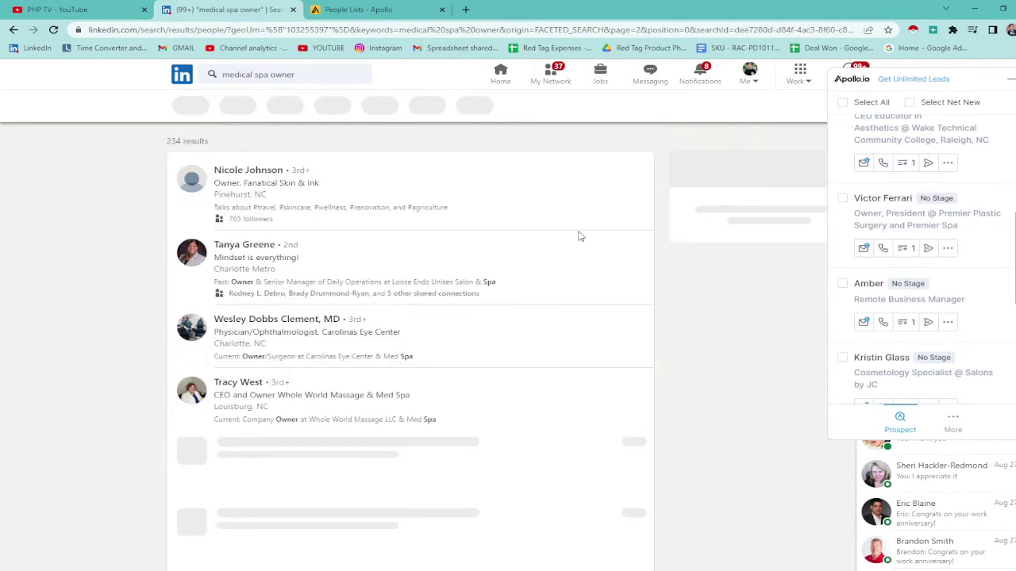
{"action": "left_click", "coordinate": [841, 103]}
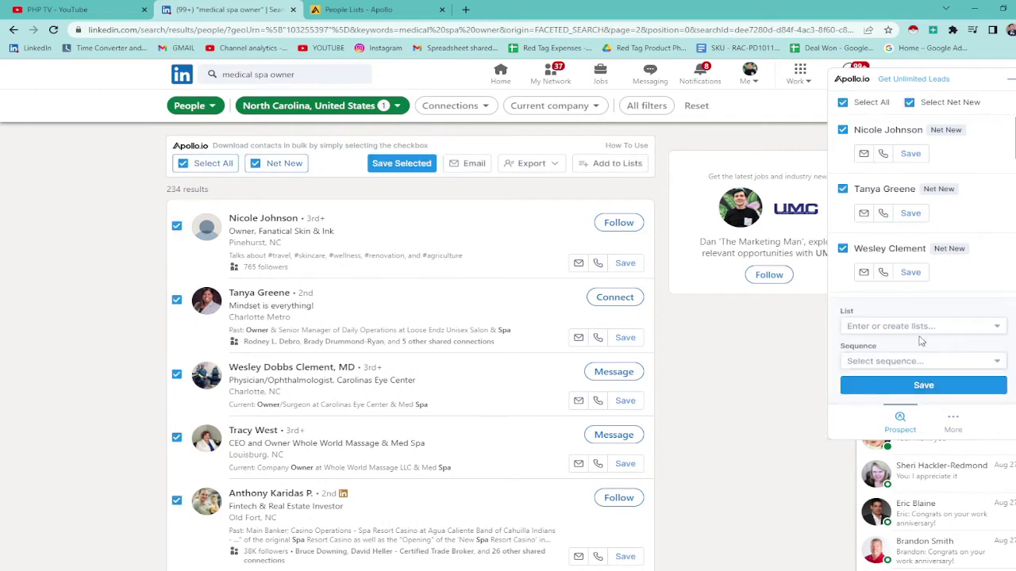
{"action": "left_click", "coordinate": [901, 330]}
{"action": "left_click", "coordinate": [905, 304]}
{"action": "left_click", "coordinate": [849, 380]}
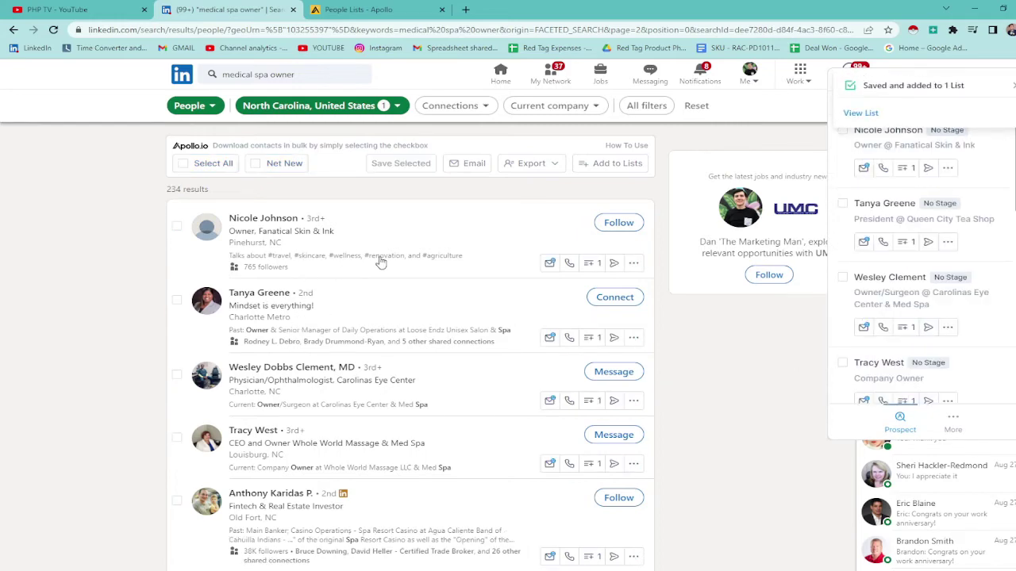
Save all page-3 contacts to the same list and check Apollo's People Lists.
{"action": "scroll", "coordinate": [370, 265], "scroll_direction": "down", "scroll_amount": 2}
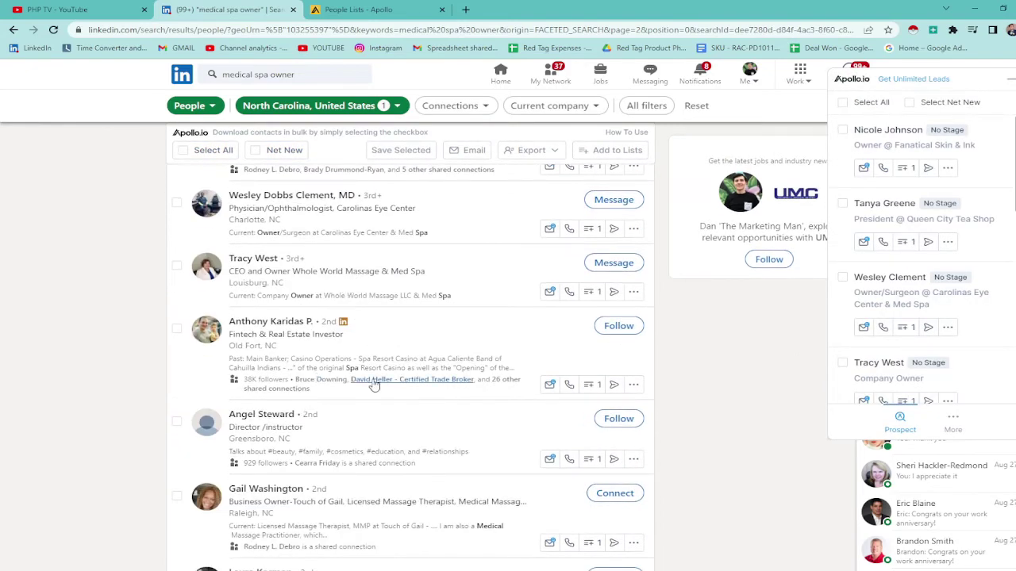
{"action": "scroll", "coordinate": [373, 384], "scroll_direction": "down", "scroll_amount": 4}
{"action": "scroll", "coordinate": [344, 363], "scroll_direction": "up", "scroll_amount": 8}
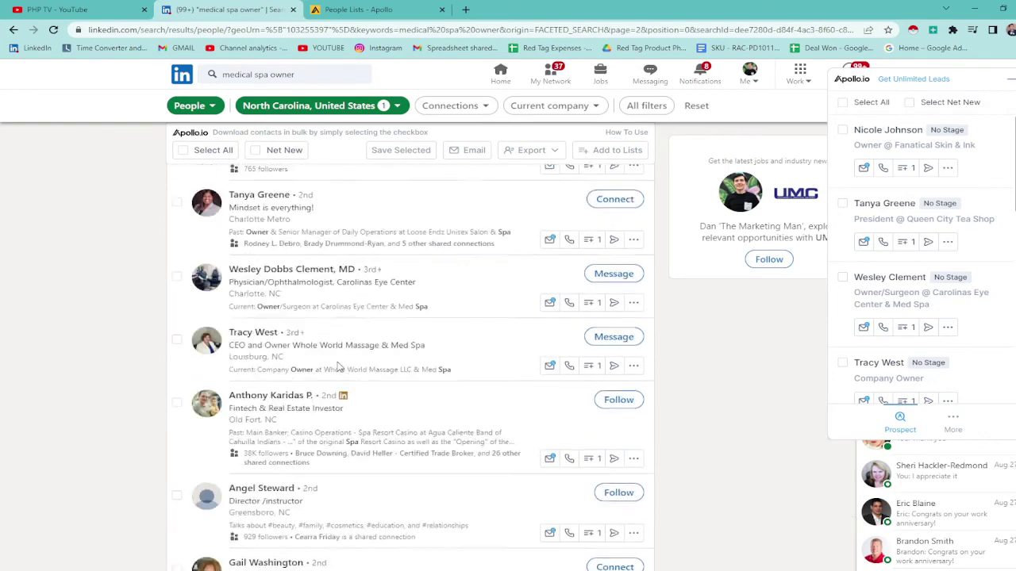
{"action": "scroll", "coordinate": [344, 209], "scroll_direction": "down", "scroll_amount": 8}
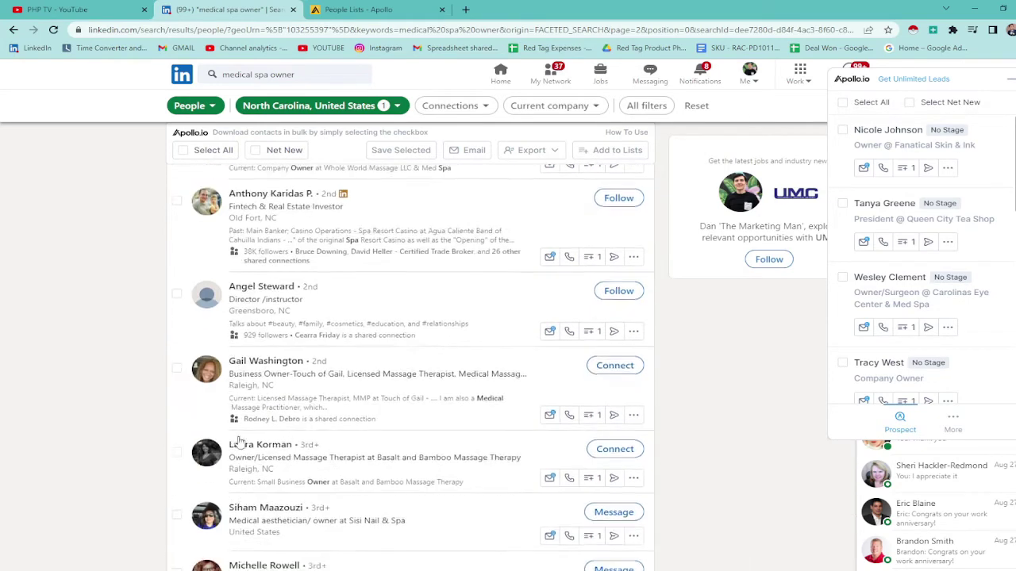
{"action": "left_click", "coordinate": [364, 422]}
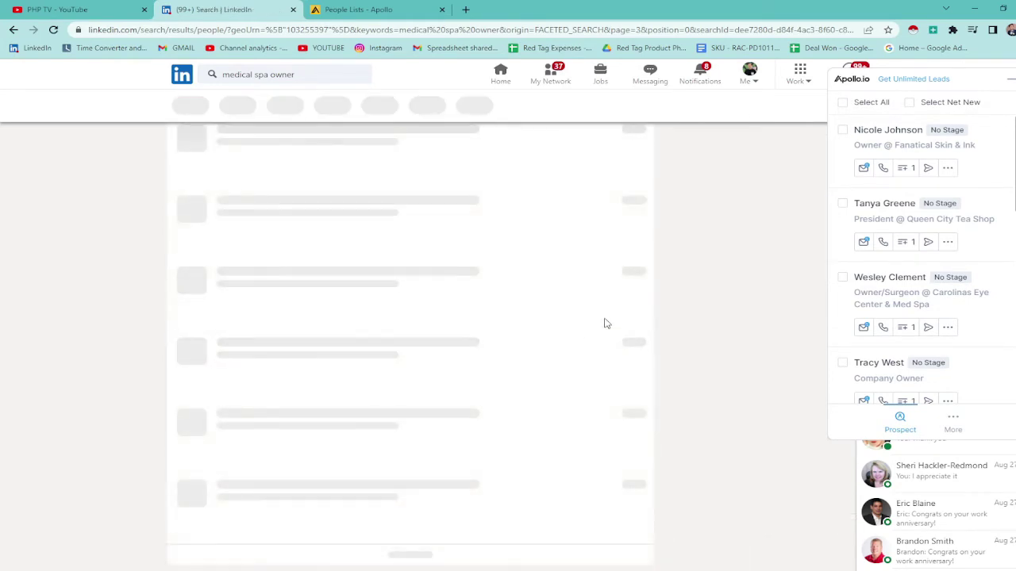
{"action": "left_click", "coordinate": [870, 104]}
{"action": "left_click", "coordinate": [904, 327]}
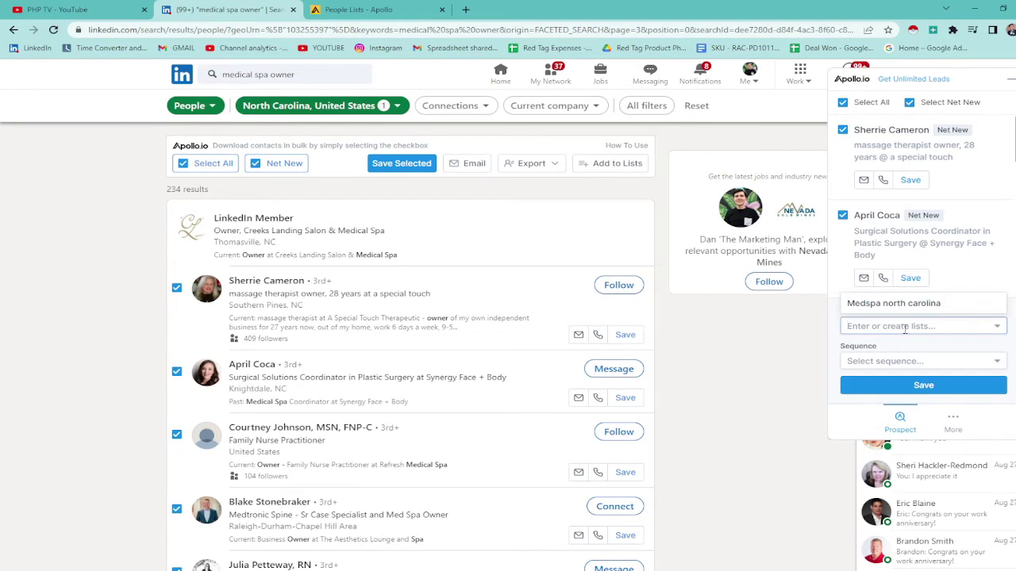
{"action": "left_click", "coordinate": [909, 308]}
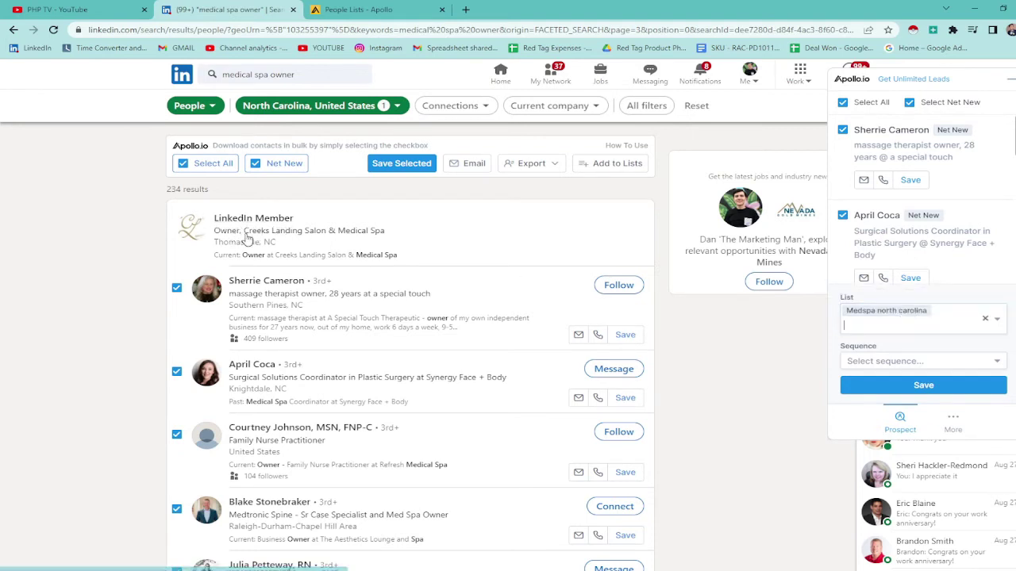
{"action": "left_click", "coordinate": [919, 385]}
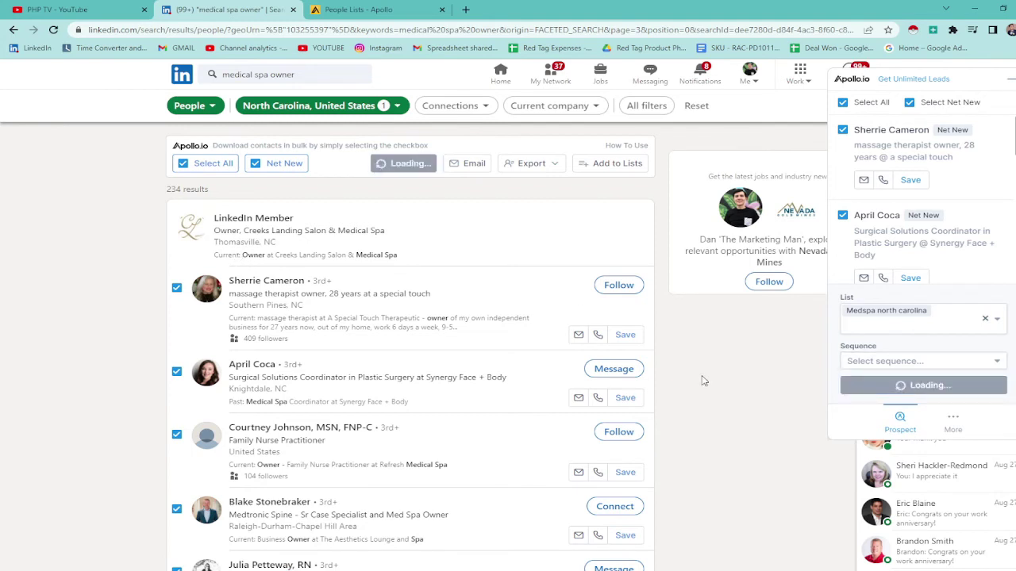
{"action": "left_click", "coordinate": [373, 9]}
{"action": "left_click", "coordinate": [199, 9]}
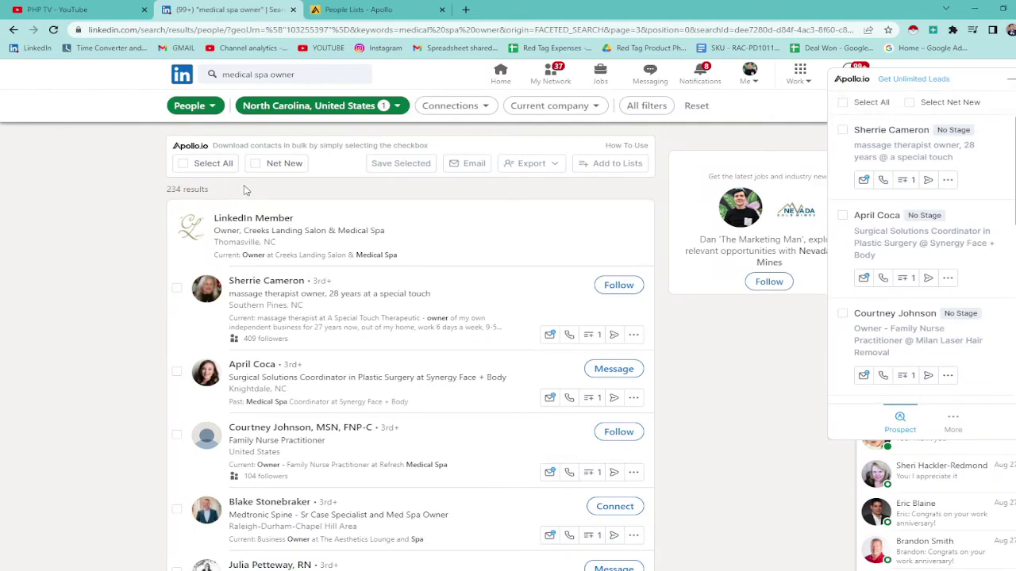
Save all contacts on results page 4 to the 'Medspa north carolina' list.
{"action": "left_click", "coordinate": [373, 10]}
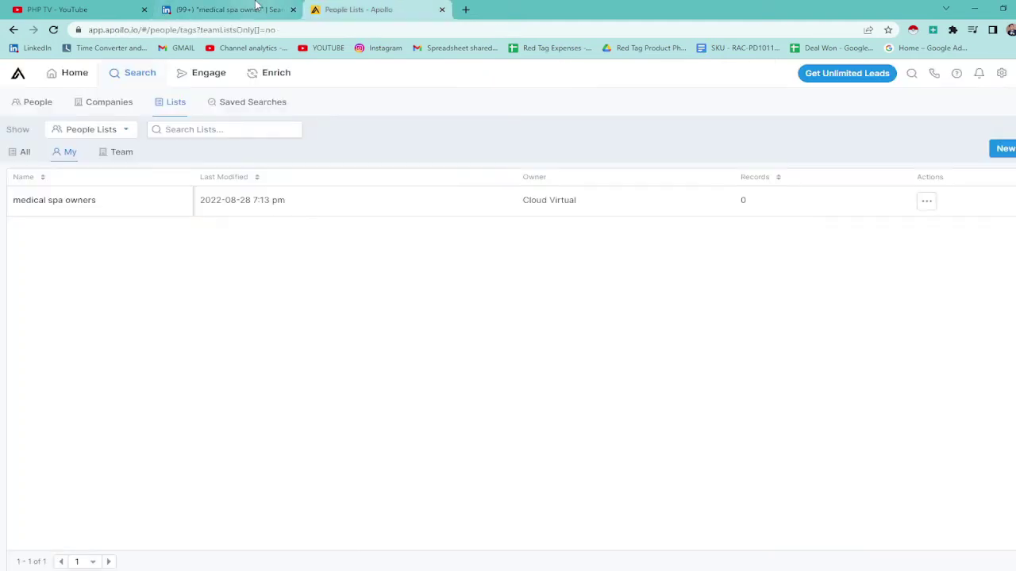
{"action": "left_click", "coordinate": [231, 9]}
{"action": "scroll", "coordinate": [459, 311], "scroll_direction": "down", "scroll_amount": 10}
{"action": "left_click", "coordinate": [384, 391]}
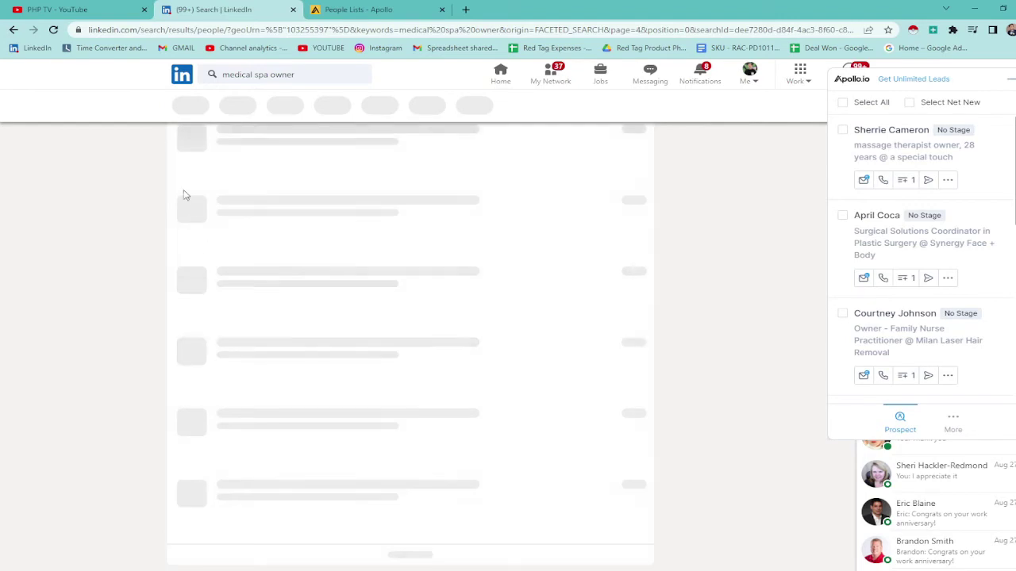
{"action": "left_click", "coordinate": [842, 101]}
{"action": "left_click", "coordinate": [903, 385]}
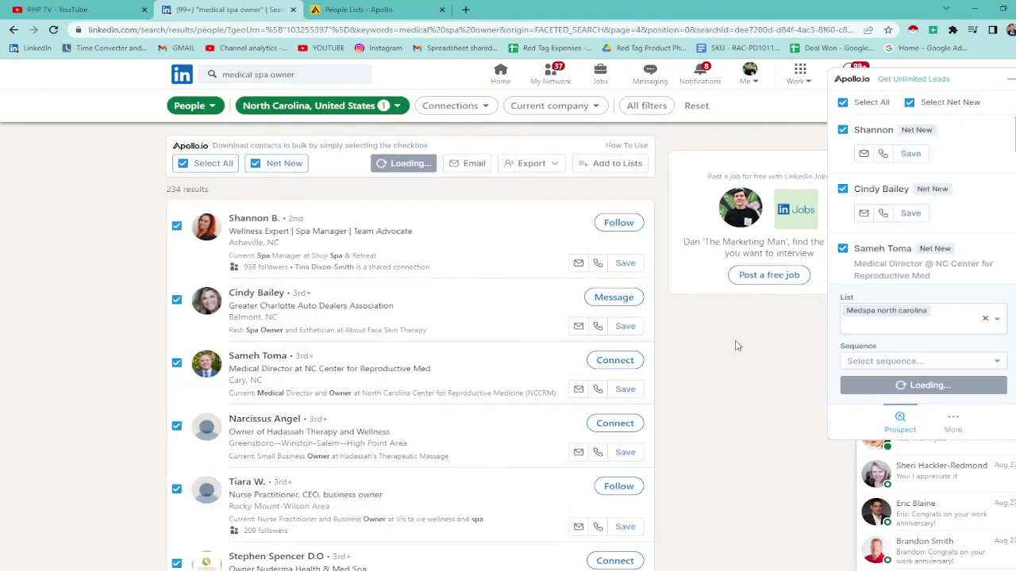
Reload Apollo's People Lists to check the updated record counts.
{"action": "left_click", "coordinate": [349, 10]}
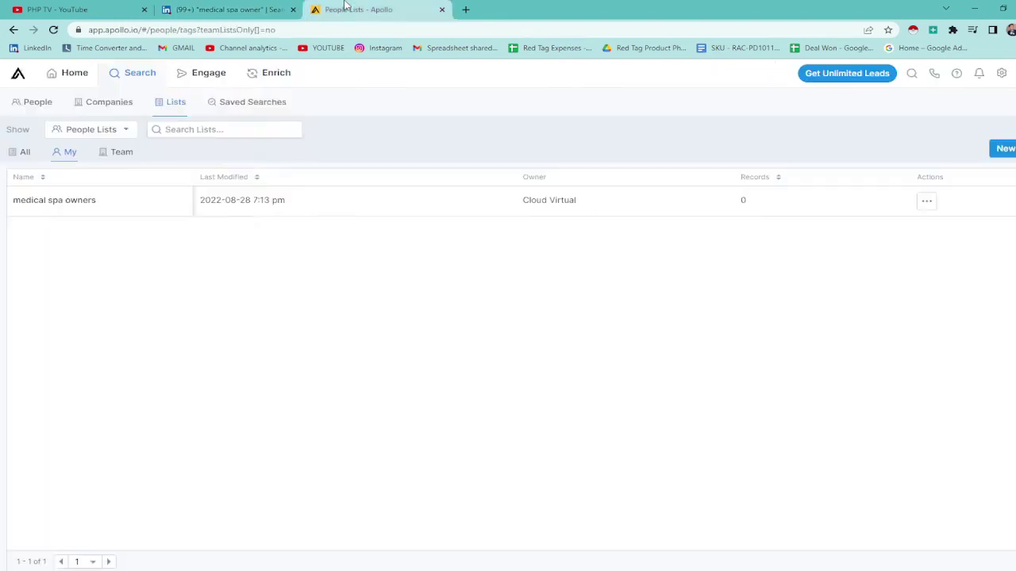
{"action": "left_click", "coordinate": [53, 29]}
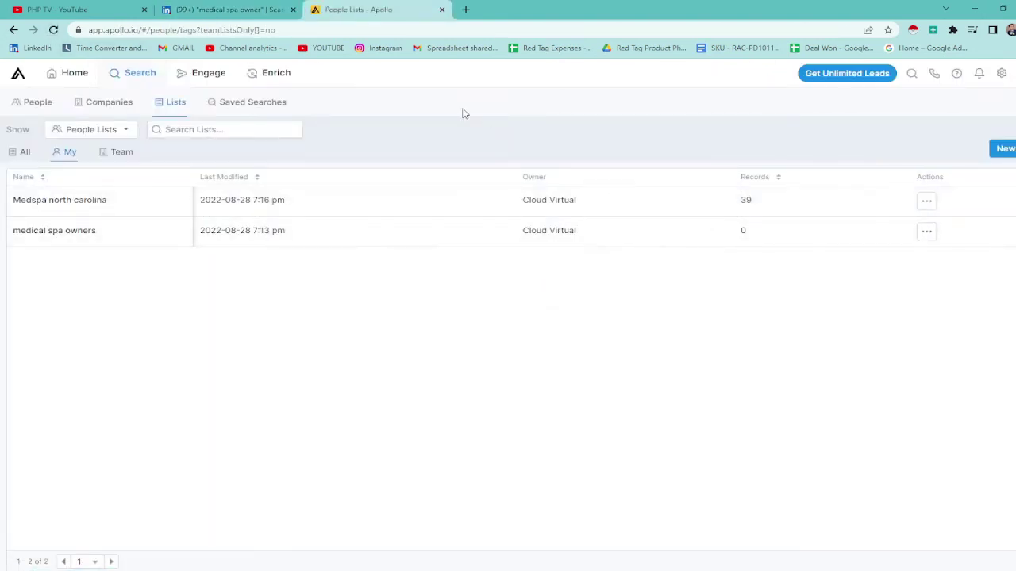
{"action": "left_click", "coordinate": [218, 8]}
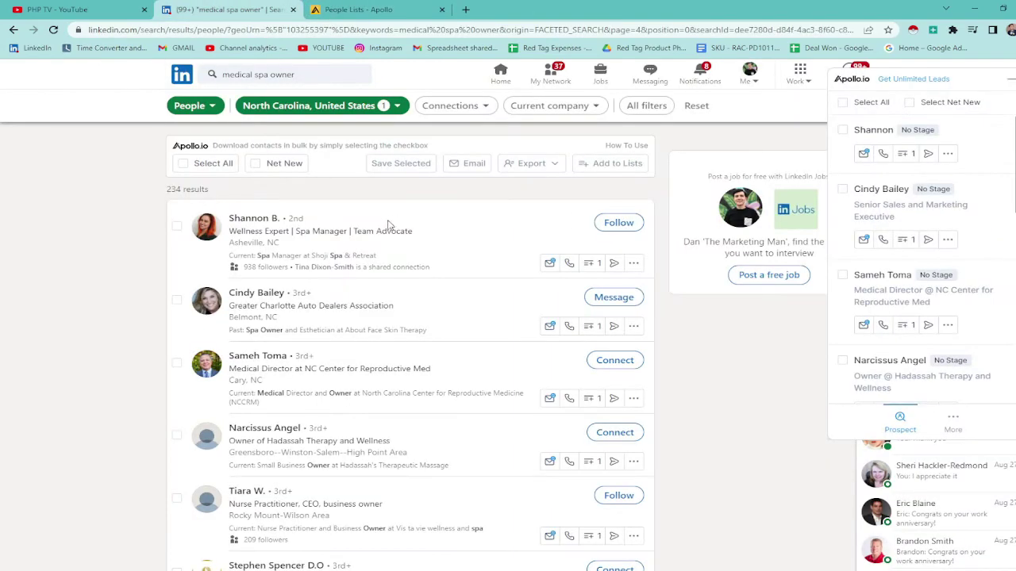
Save all contacts on the next results page to 'Medspa north carolina', reaching 87 records.
{"action": "scroll", "coordinate": [159, 189], "scroll_direction": "down", "scroll_amount": 10}
{"action": "left_click", "coordinate": [406, 392]}
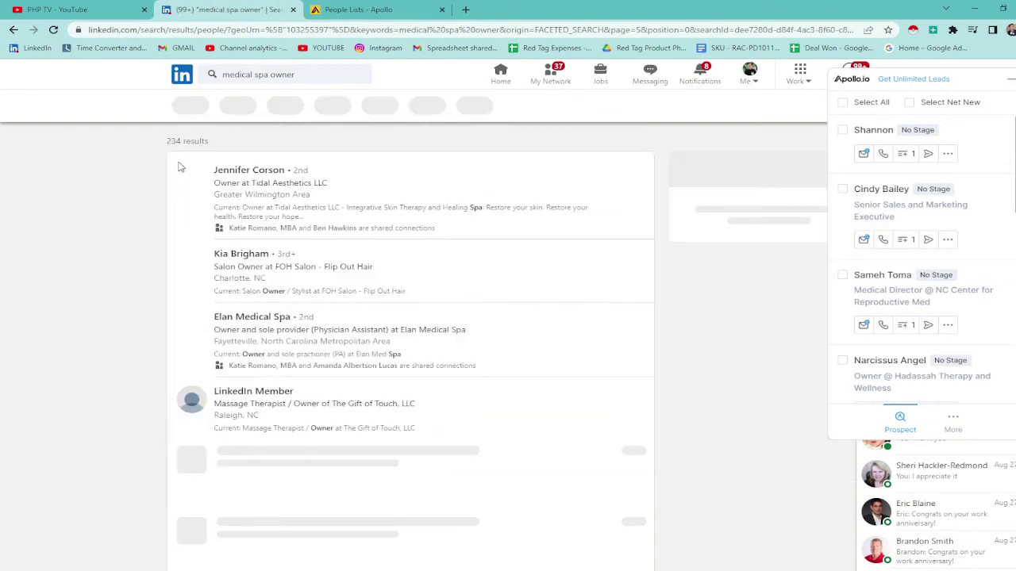
{"action": "left_click", "coordinate": [842, 101]}
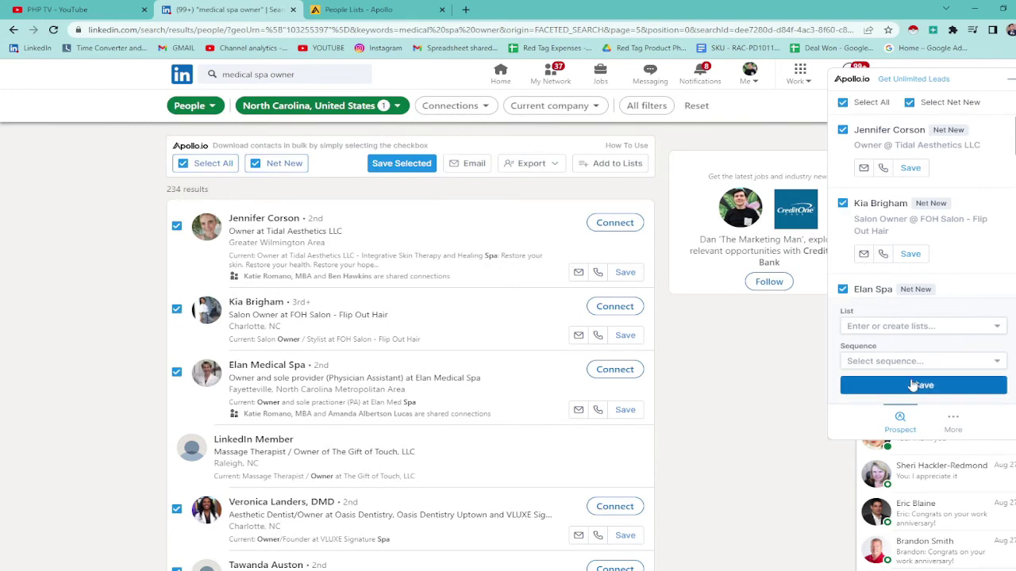
{"action": "left_click", "coordinate": [918, 326]}
{"action": "left_click", "coordinate": [918, 303]}
{"action": "left_click", "coordinate": [923, 385]}
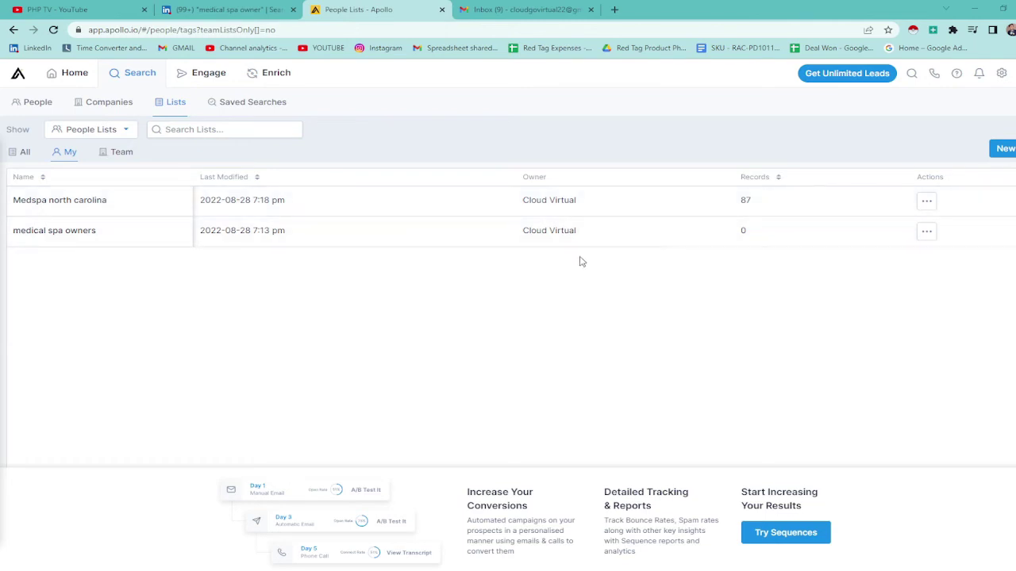
Select all 87 people in 'Medspa north carolina', export them to CSV, and download it.
{"action": "left_click", "coordinate": [655, 209]}
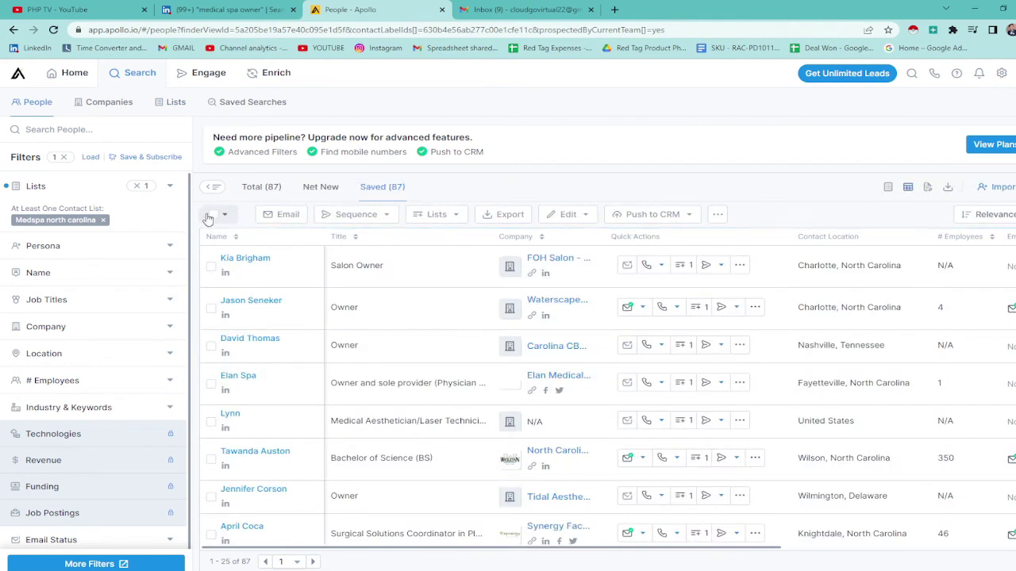
{"action": "left_click", "coordinate": [221, 215]}
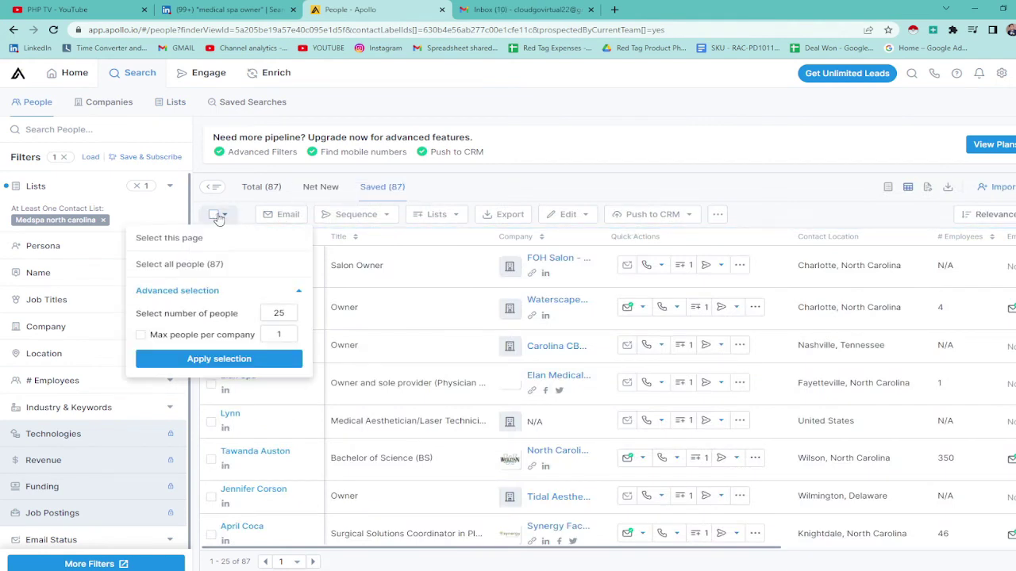
{"action": "left_click", "coordinate": [189, 268]}
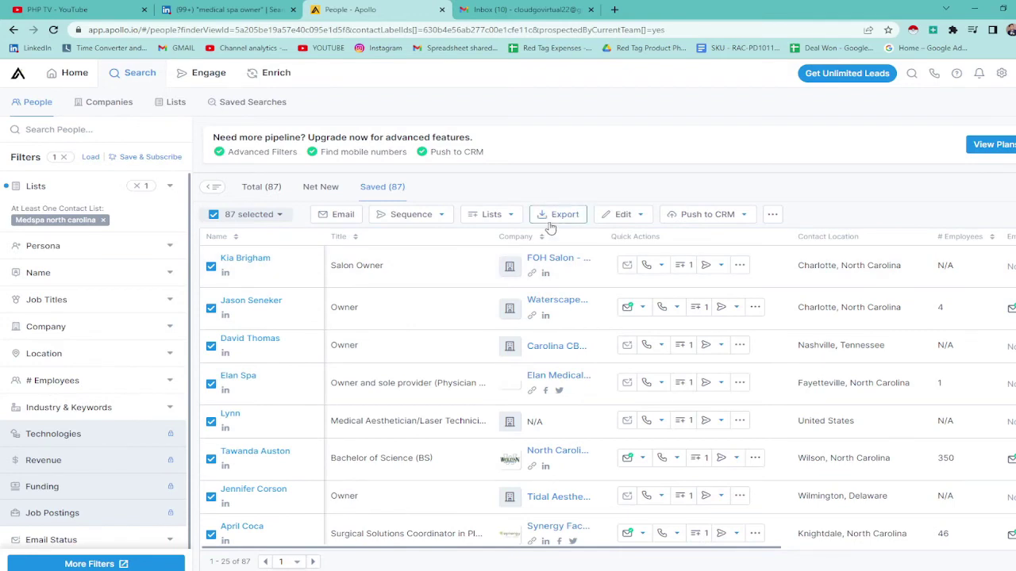
{"action": "left_click", "coordinate": [550, 217]}
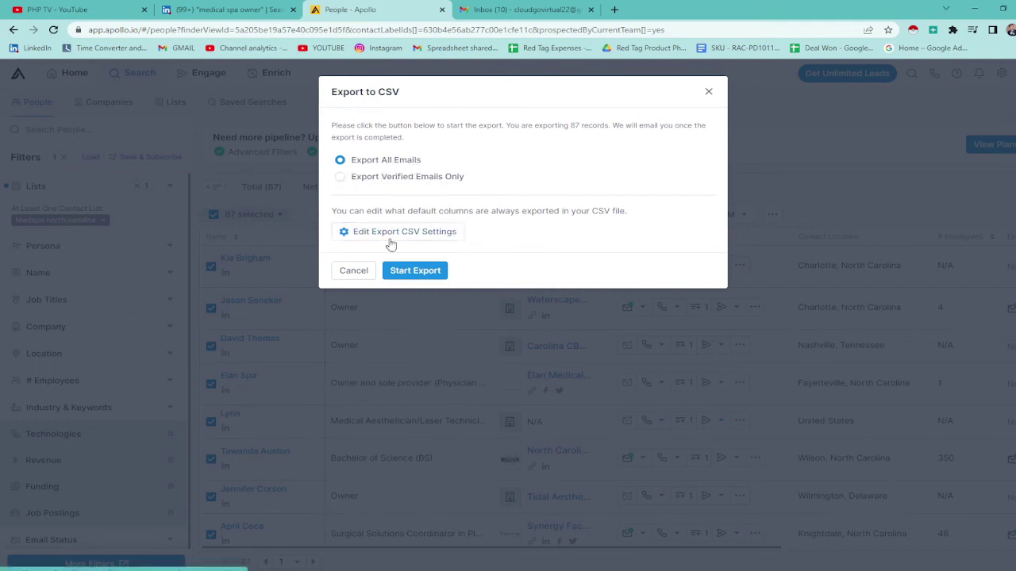
{"action": "left_click", "coordinate": [414, 271]}
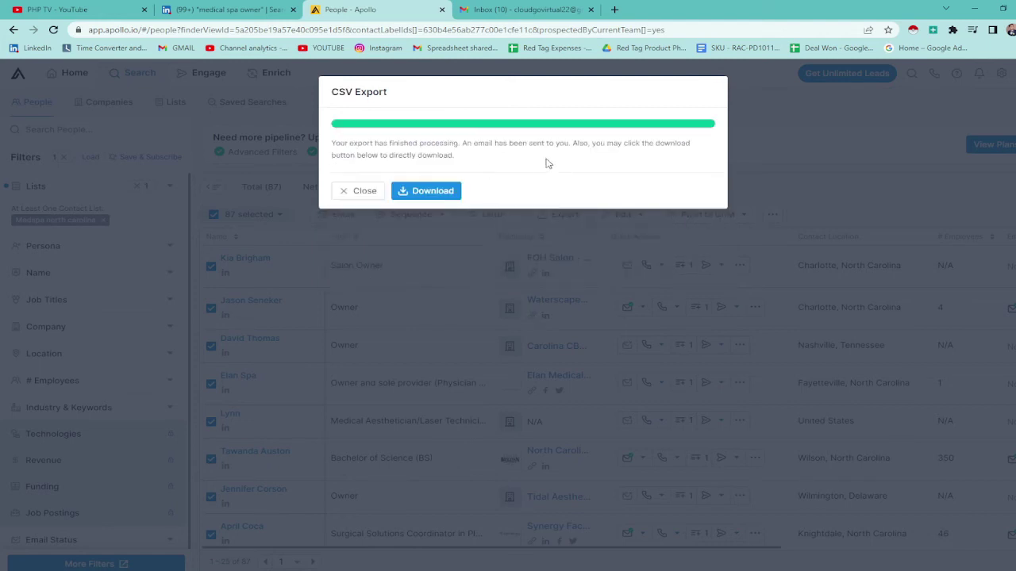
{"action": "left_click", "coordinate": [405, 193]}
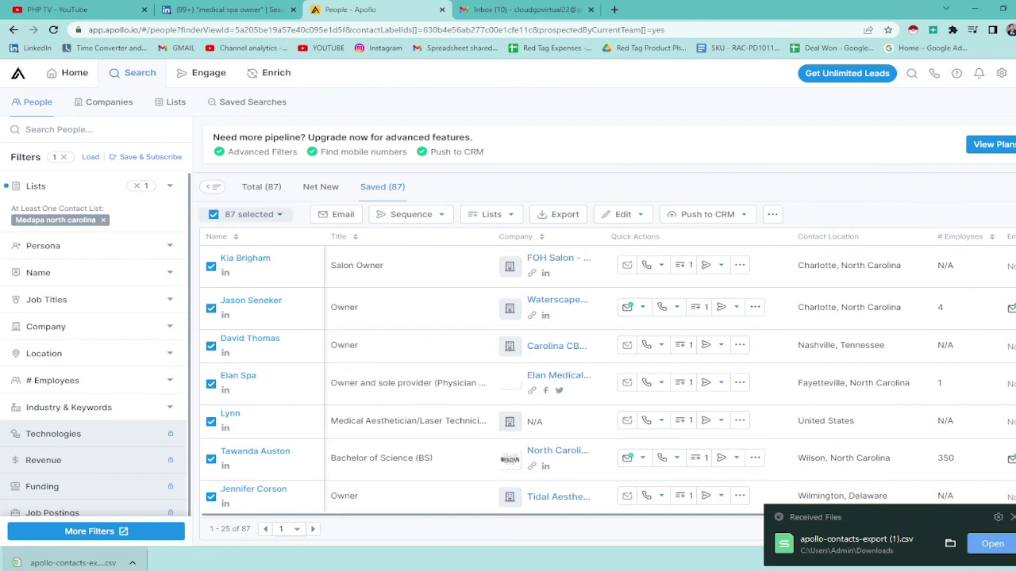
{"action": "left_click", "coordinate": [133, 562]}
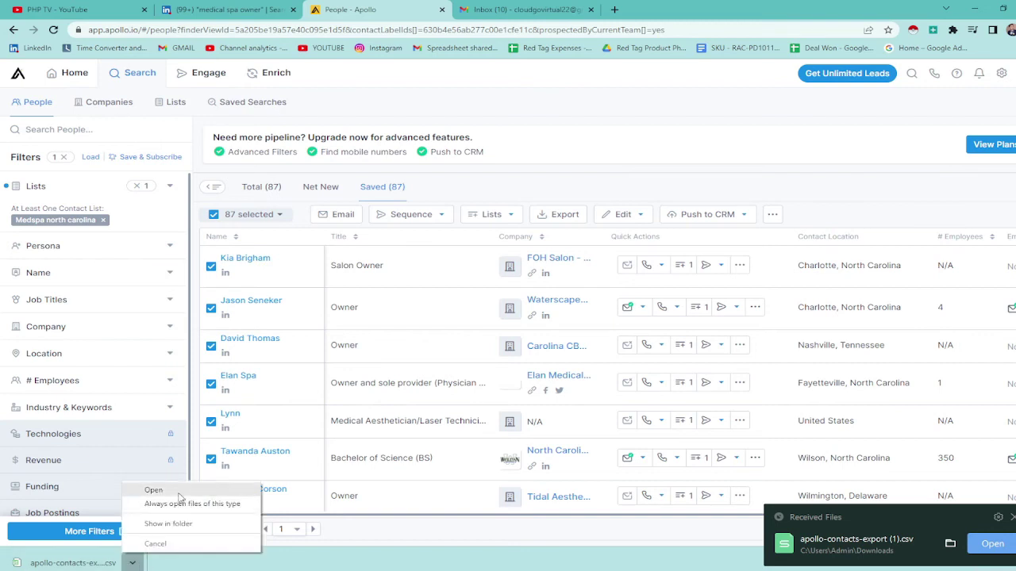
Open apollo-contacts-export (1).csv in WPS Spreadsheets and inspect cells E6:M14 and column P phones.
{"action": "left_click", "coordinate": [159, 491]}
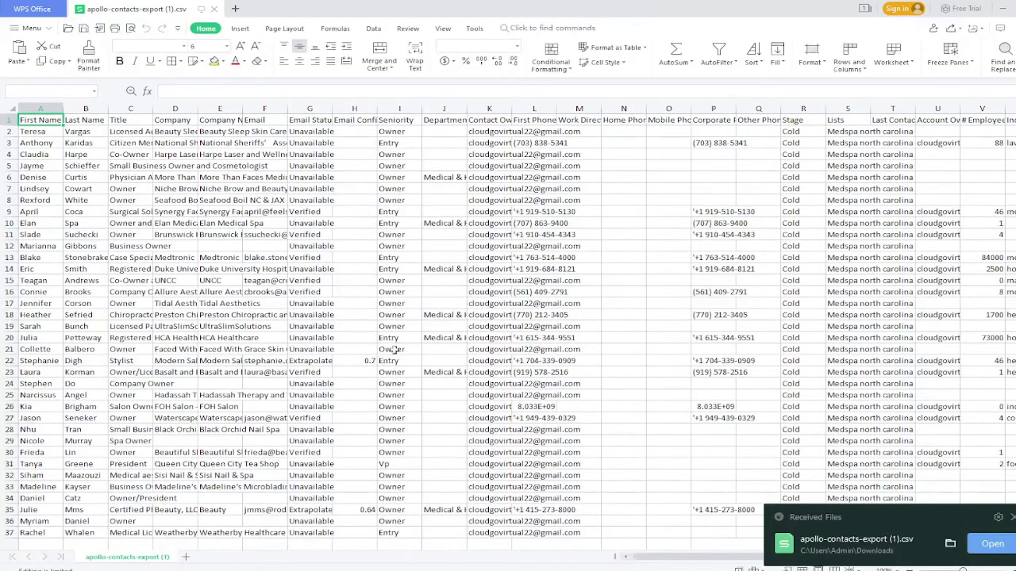
{"action": "left_click_drag", "start_coordinate": [208, 177], "coordinate": [591, 269]}
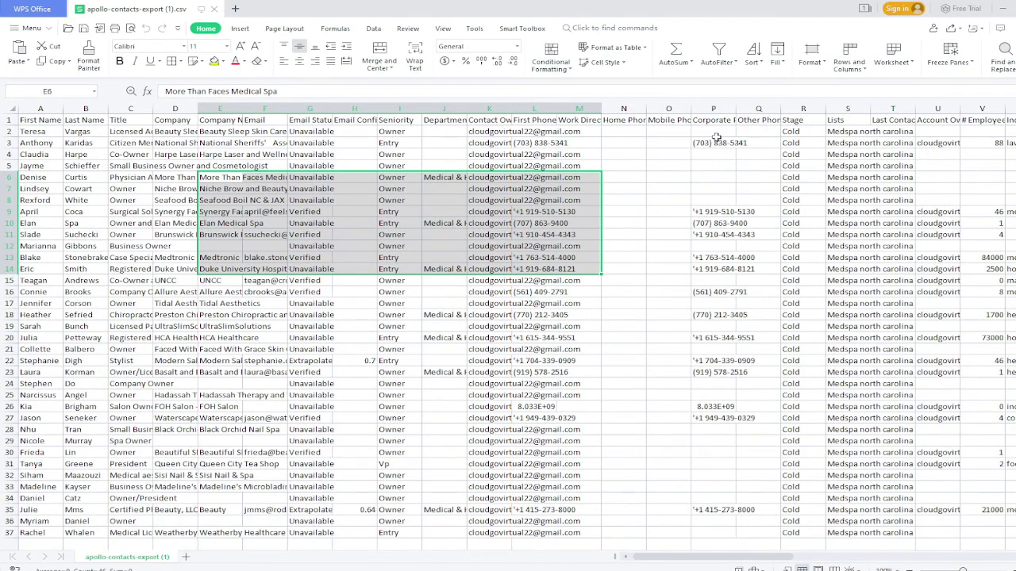
{"action": "left_click_drag", "start_coordinate": [716, 138], "coordinate": [714, 477]}
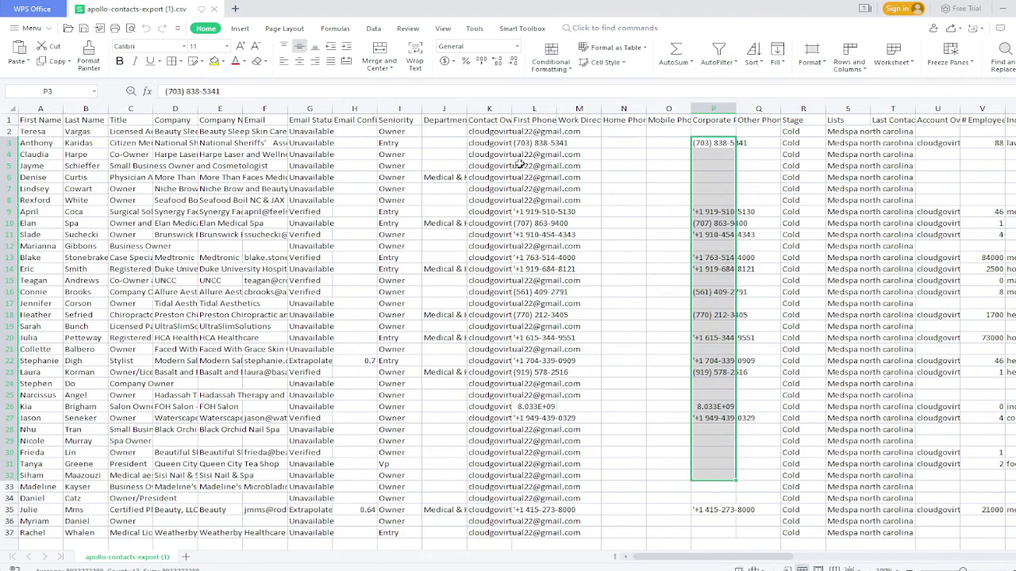
{"action": "scroll", "coordinate": [478, 248], "scroll_direction": "down", "scroll_amount": 4}
{"action": "scroll", "coordinate": [474, 258], "scroll_direction": "down", "scroll_amount": 16}
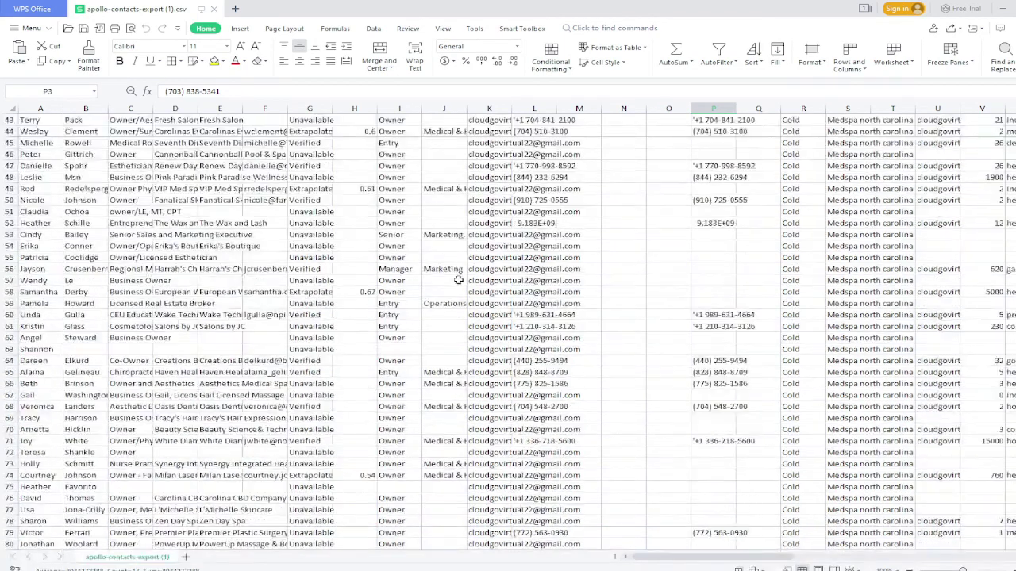
{"action": "scroll", "coordinate": [456, 283], "scroll_direction": "up", "scroll_amount": 17}
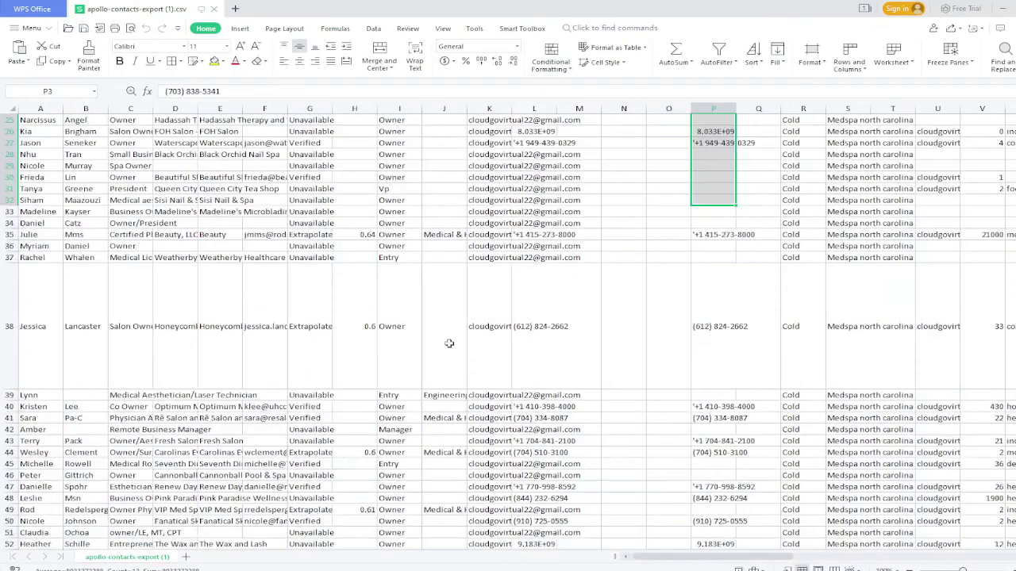
{"action": "scroll", "coordinate": [447, 349], "scroll_direction": "up", "scroll_amount": 3}
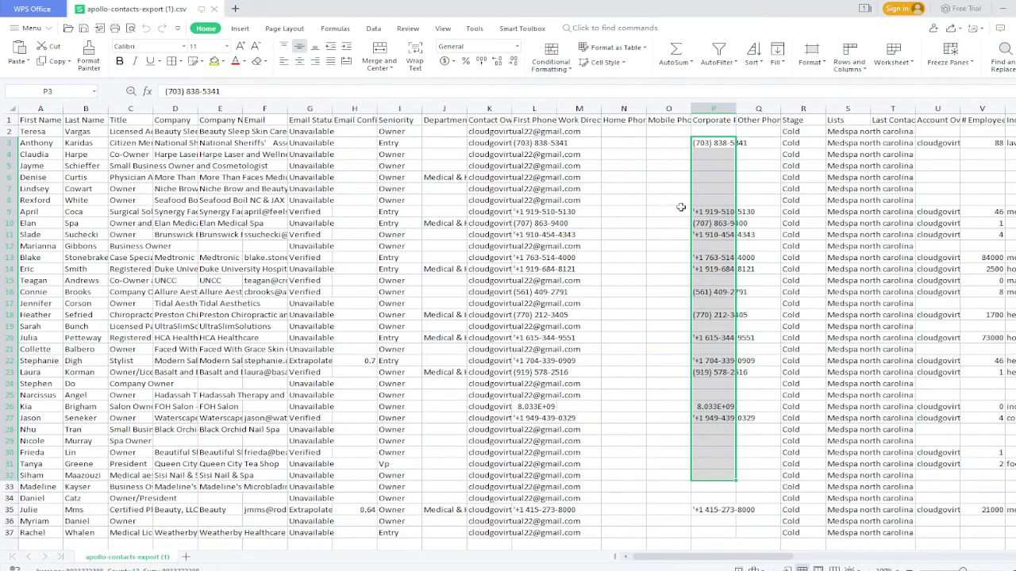
{"action": "left_click", "coordinate": [628, 209]}
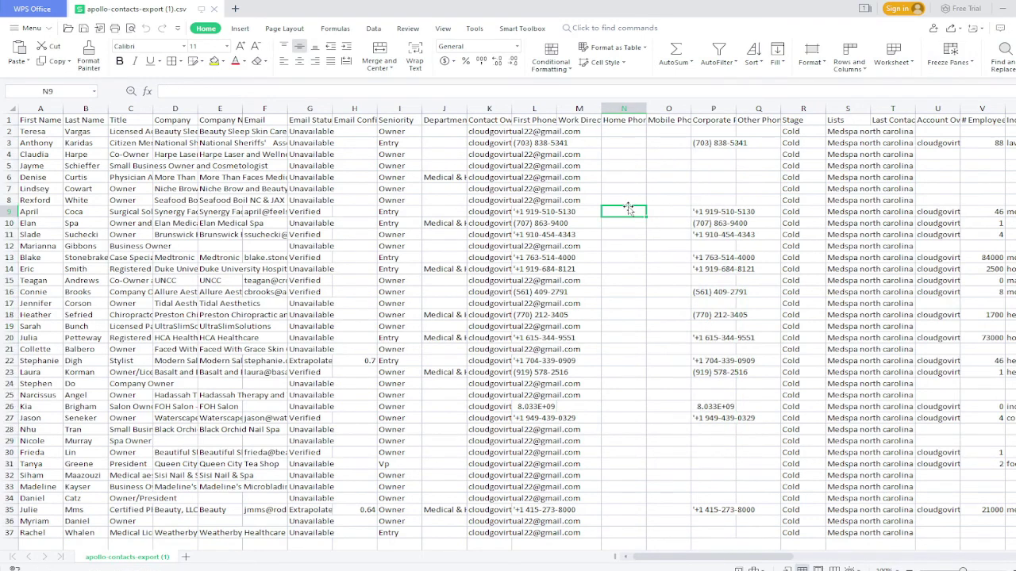